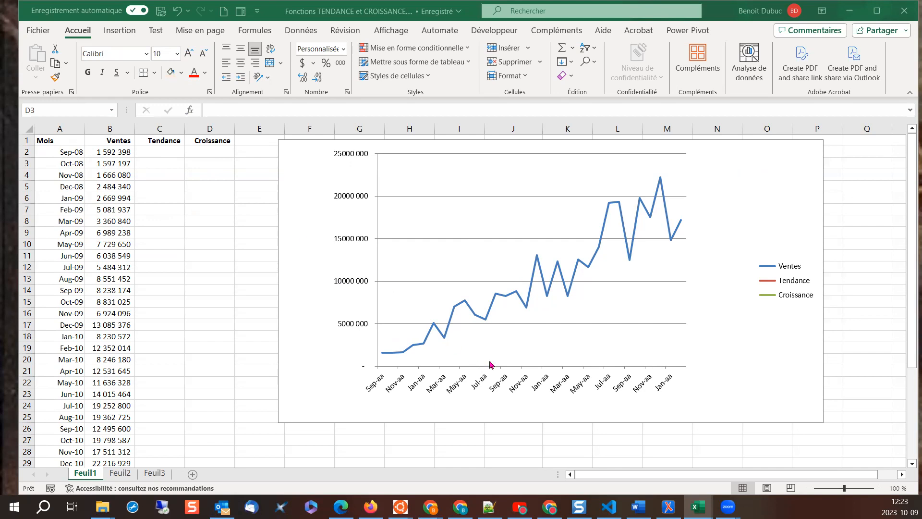
# Format the chart's horizontal axis labels with the Date number category so they use the yyyy-mm-dd format
pyautogui.rightClick(515, 381)
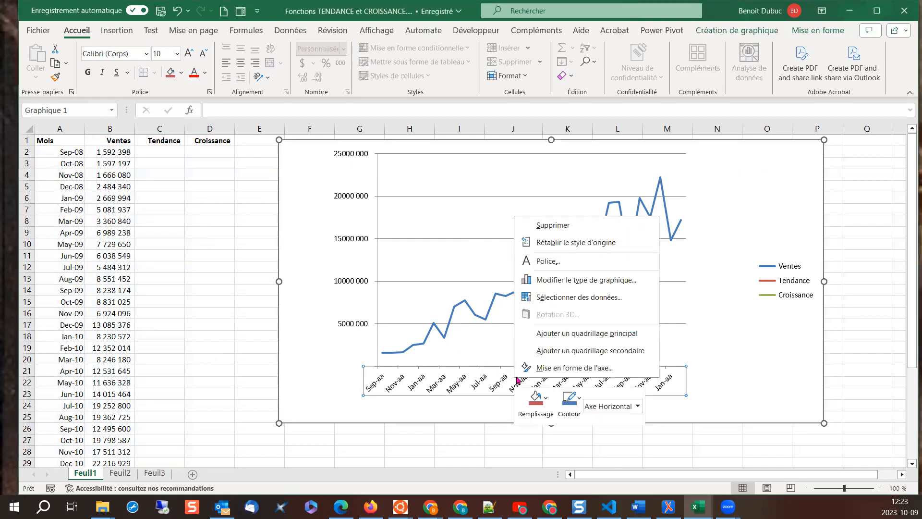
pyautogui.click(540, 370)
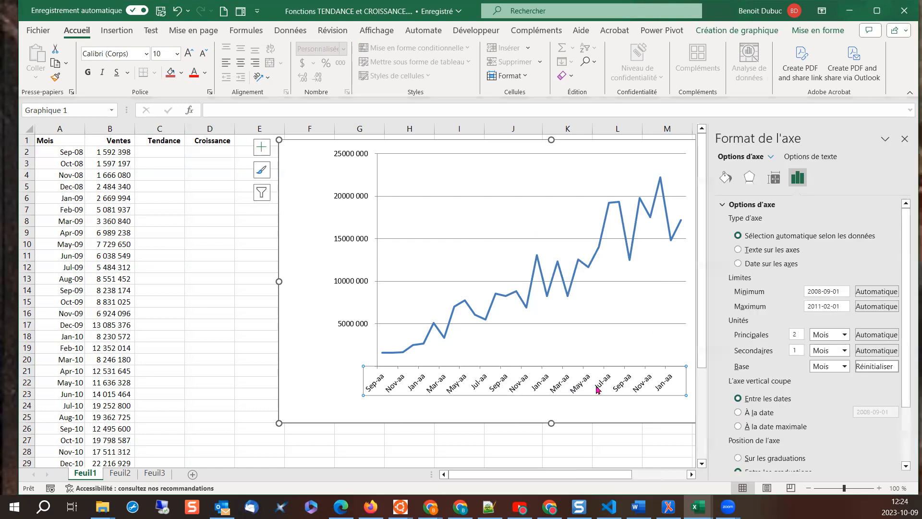
pyautogui.scroll(-1, 775, 357)
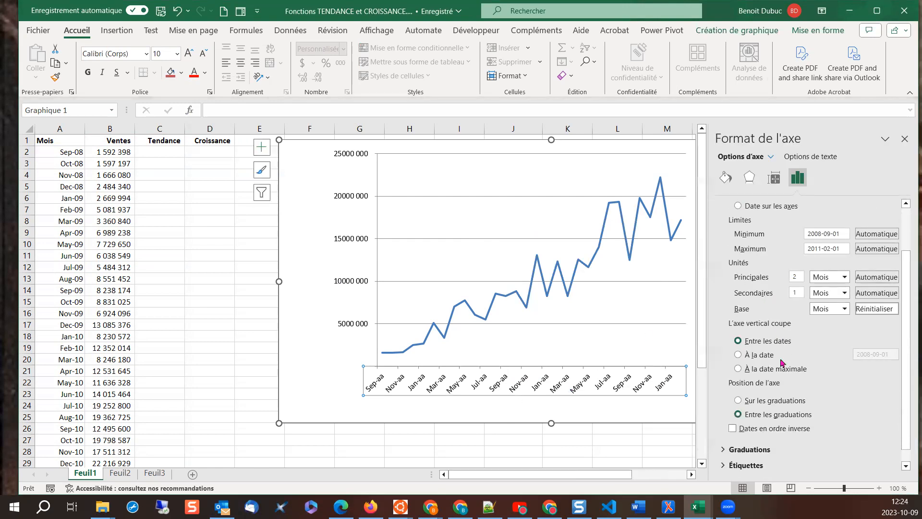
pyautogui.scroll(-1, 782, 363)
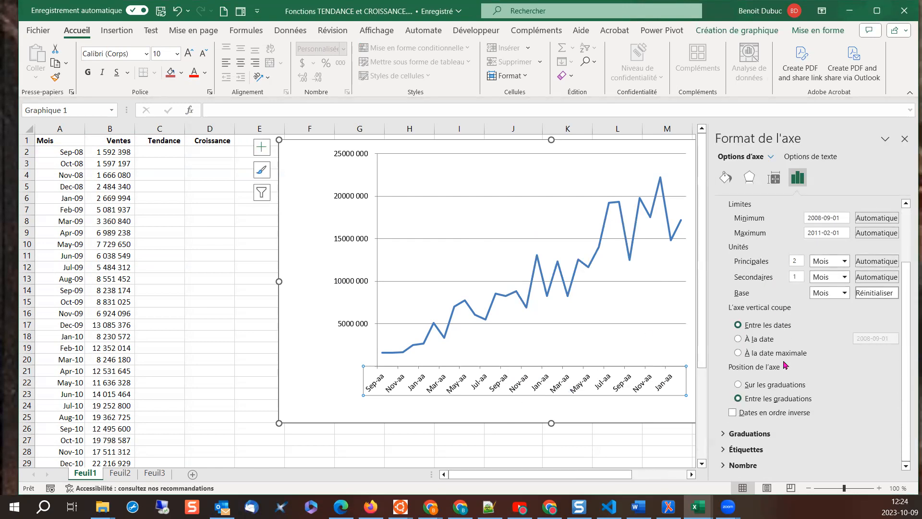
pyautogui.click(726, 465)
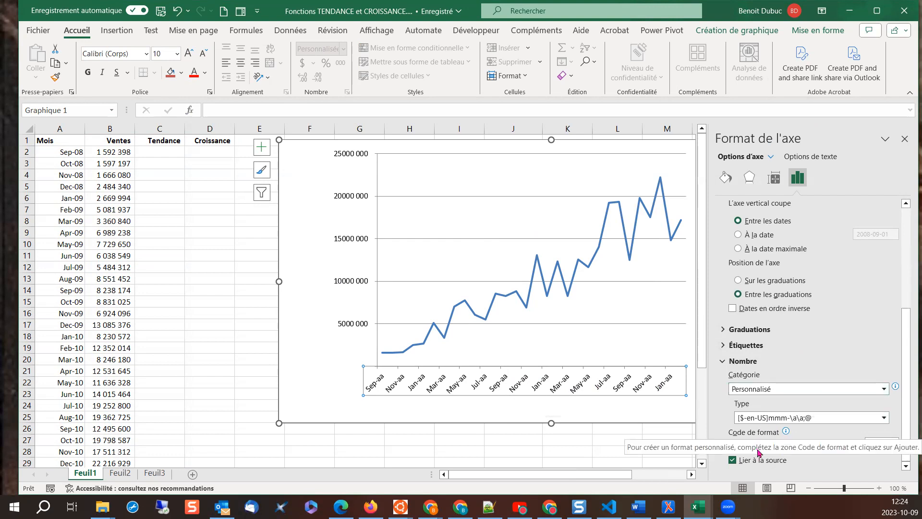
pyautogui.click(772, 391)
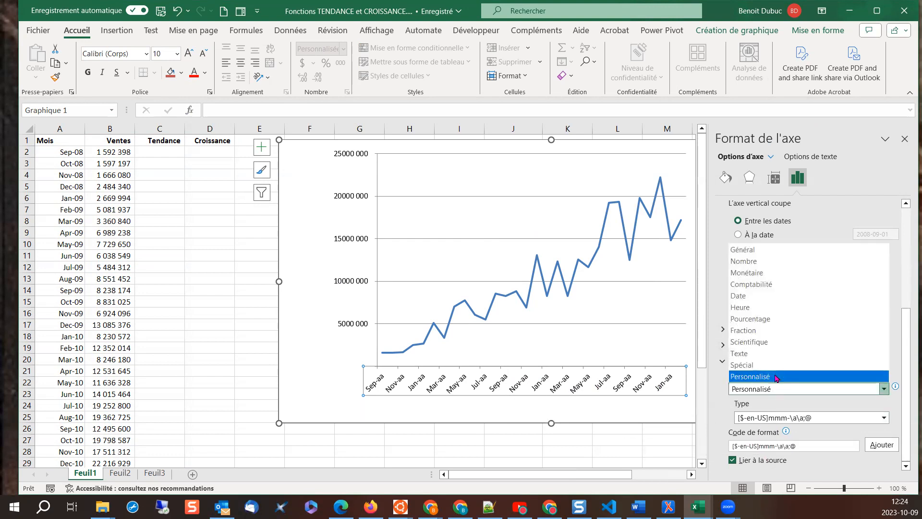
pyautogui.click(763, 297)
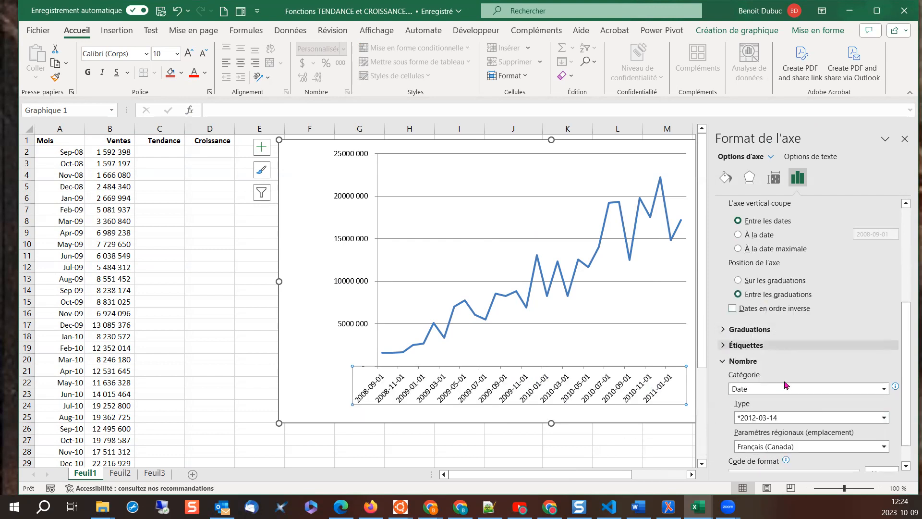
pyautogui.scroll(-1, 790, 421)
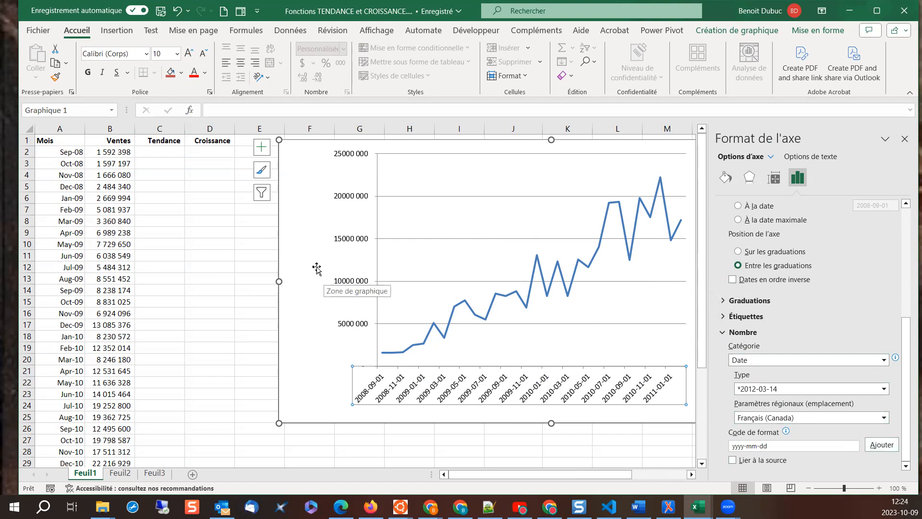
pyautogui.click(905, 139)
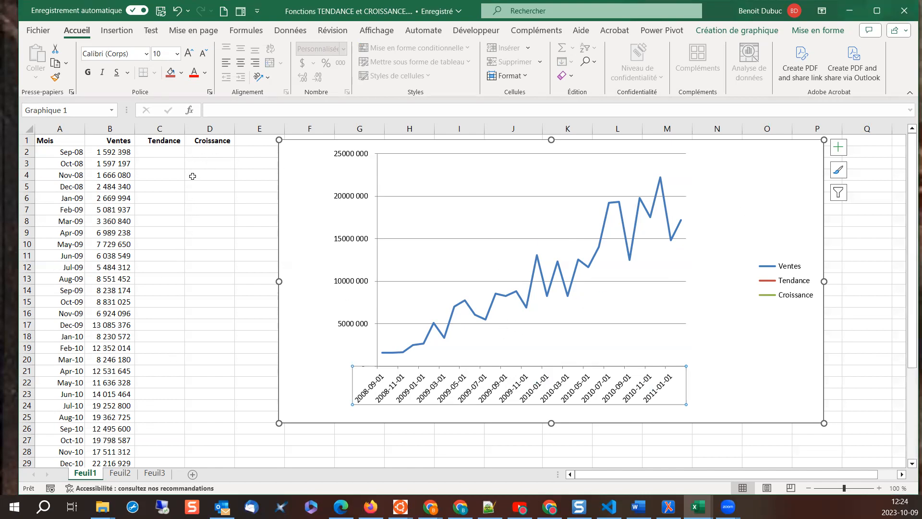
# Begin a TENDANCE formula over the whole range C2:C31 and bring up its function arguments
pyautogui.click(168, 150)
pyautogui.moveTo(168, 148); pyautogui.dragTo(168, 455)
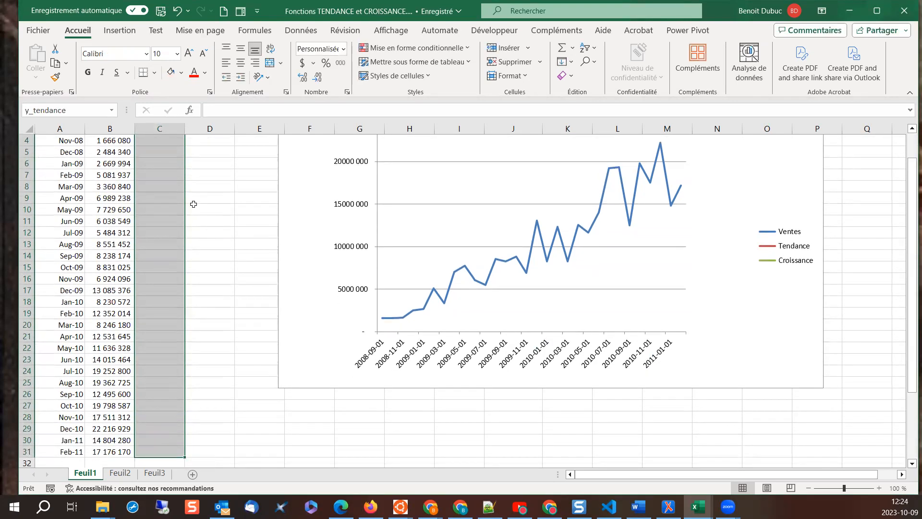
pyautogui.scroll(1, 193, 205)
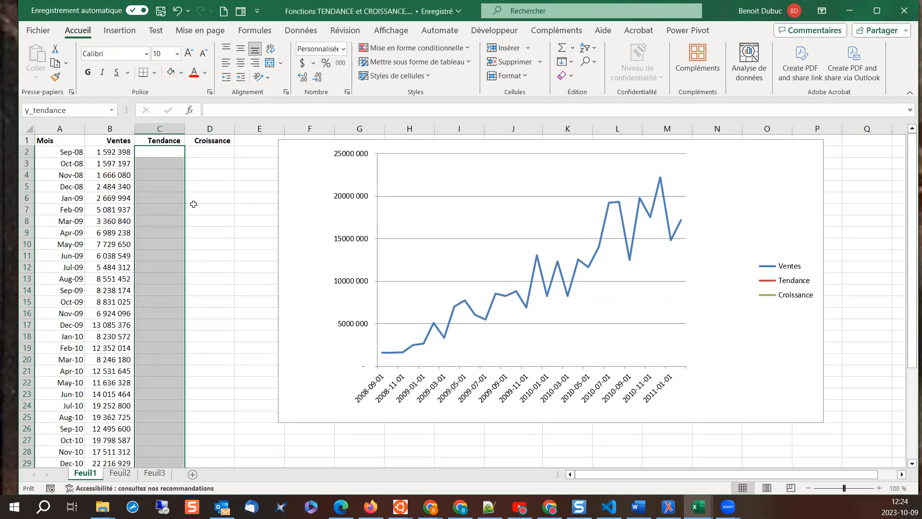
pyautogui.write('=')
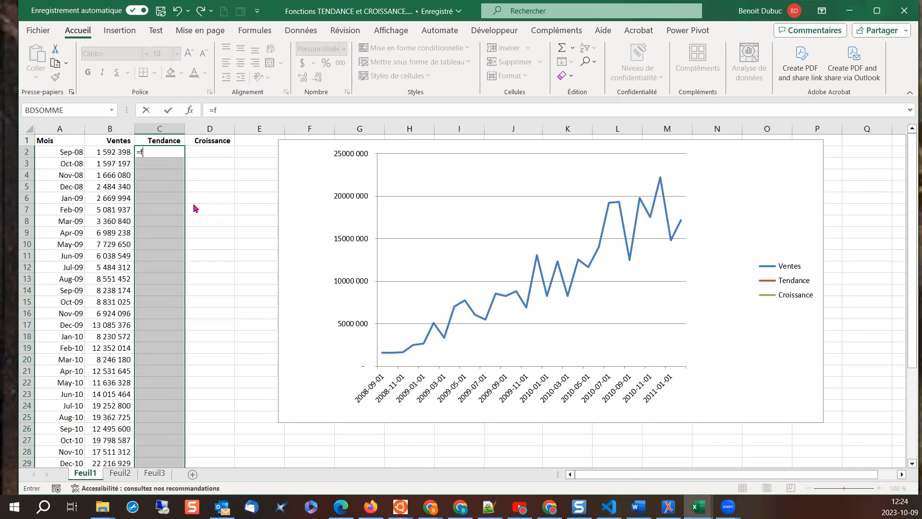
pyautogui.write('te')
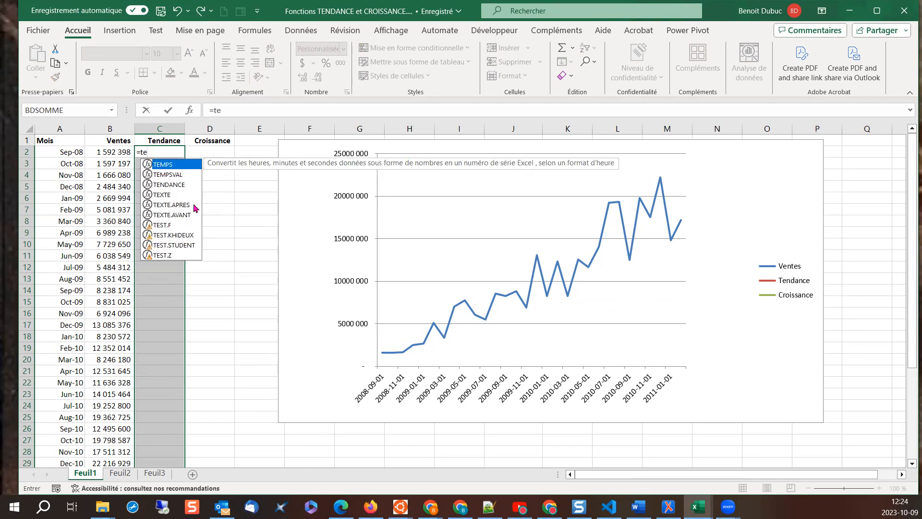
pyautogui.press('Down')
pyautogui.press('Down')
pyautogui.press('Tab')
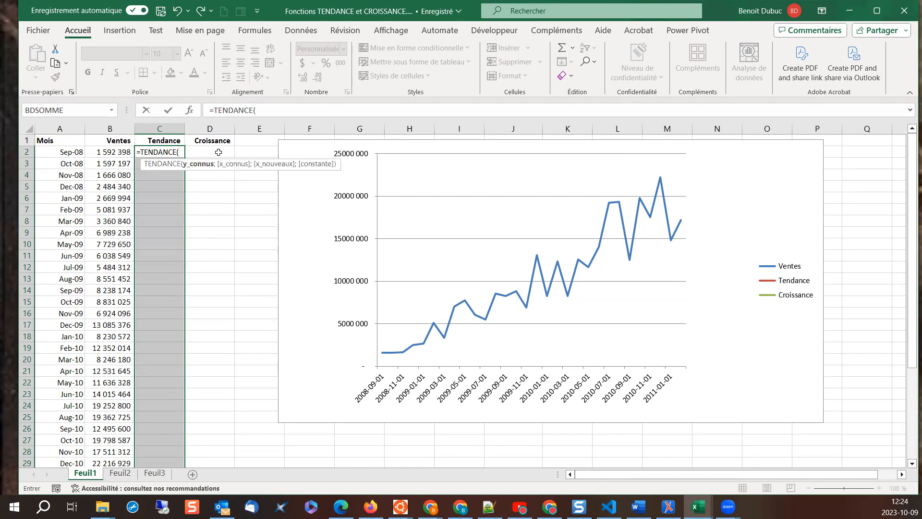
pyautogui.click(190, 110)
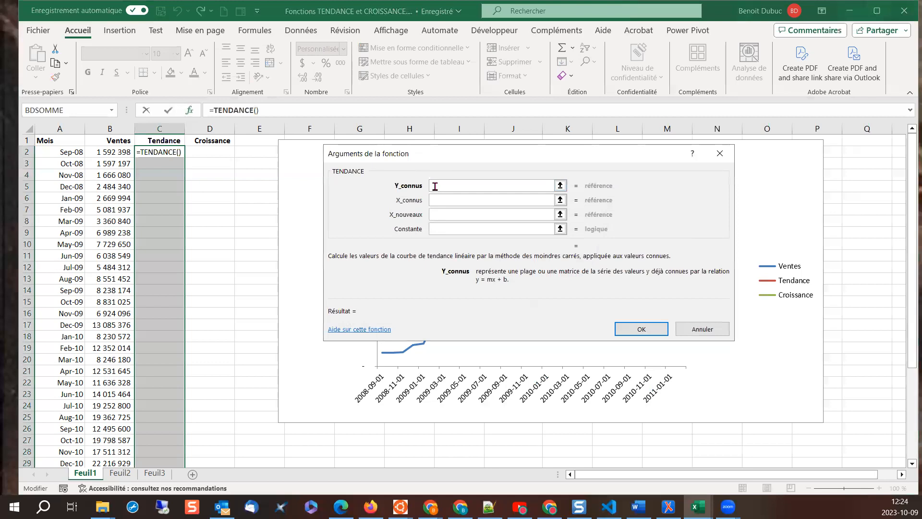
# Set TENDANCE's Y_connus to B2:B31 and X_connus to A2:A31, and enter it as an array formula
pyautogui.moveTo(112, 154); pyautogui.dragTo(95, 441)
pyautogui.click(464, 202)
pyautogui.scroll(2, 99, 212)
pyautogui.moveTo(67, 154); pyautogui.dragTo(47, 441)
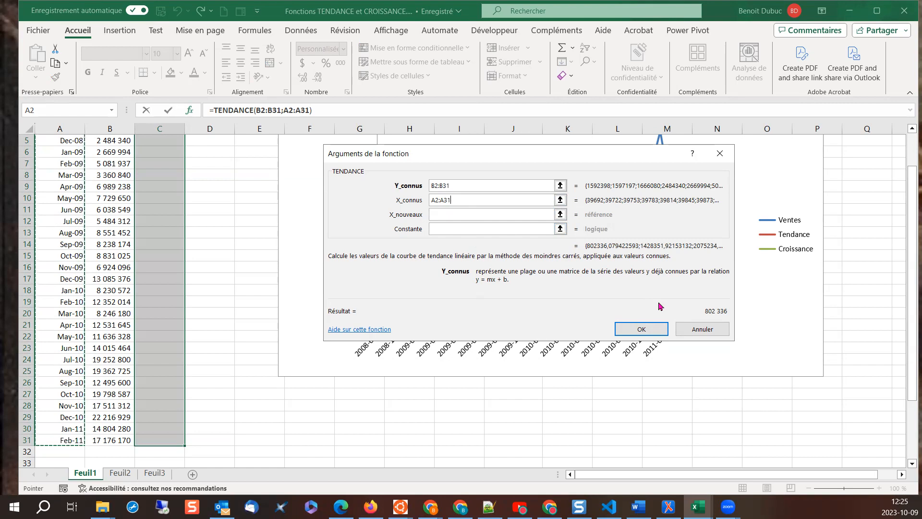
pyautogui.keyDown('ctrl'); pyautogui.keyDown('shift'); pyautogui.click(642, 328); pyautogui.keyUp('shift'); pyautogui.keyUp('ctrl')
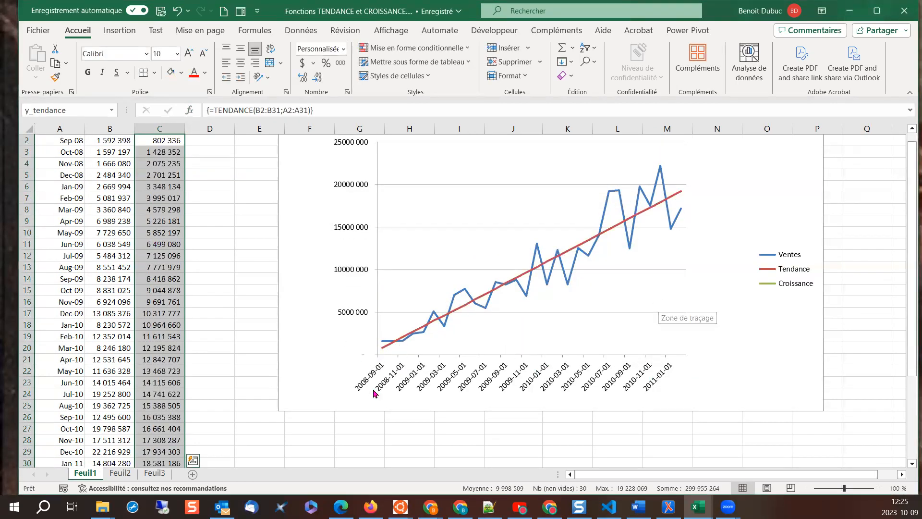
pyautogui.scroll(1, 160, 311)
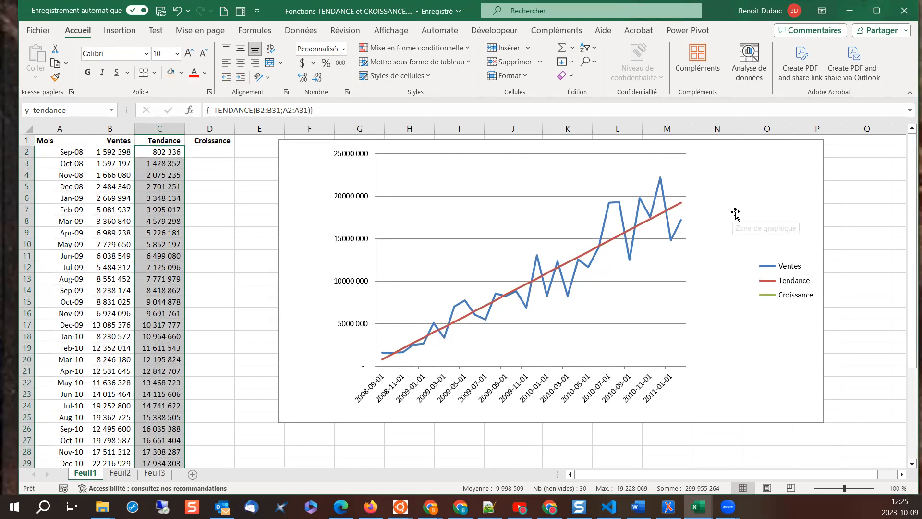
# Fill D2:D31 with a CROISSANCE array formula using B2:B31 as Y_connus and A2:A31 as X_connus
pyautogui.moveTo(221, 153); pyautogui.dragTo(210, 437)
pyautogui.write('=croi')
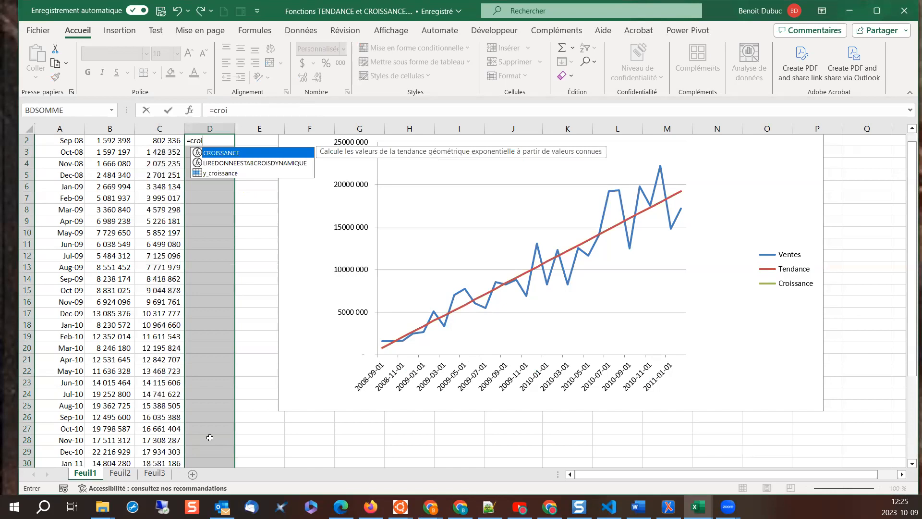
pyautogui.press('Tab')
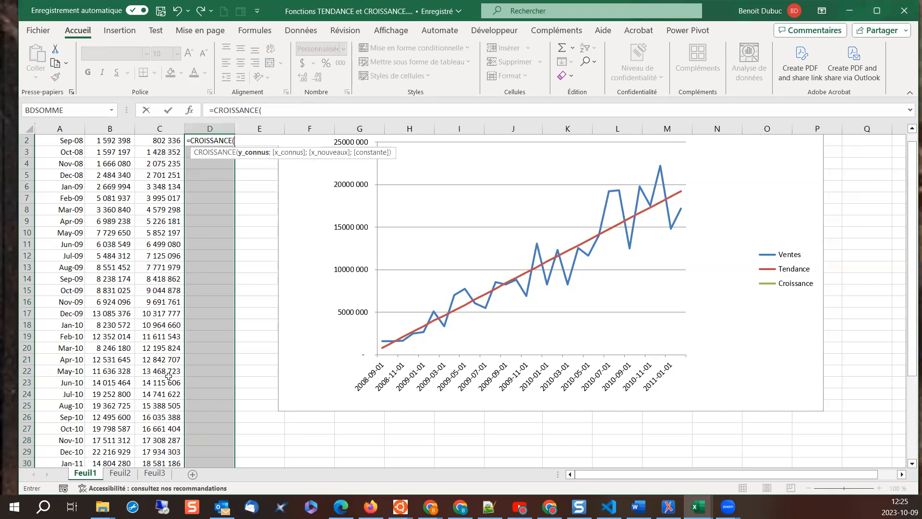
pyautogui.click(189, 110)
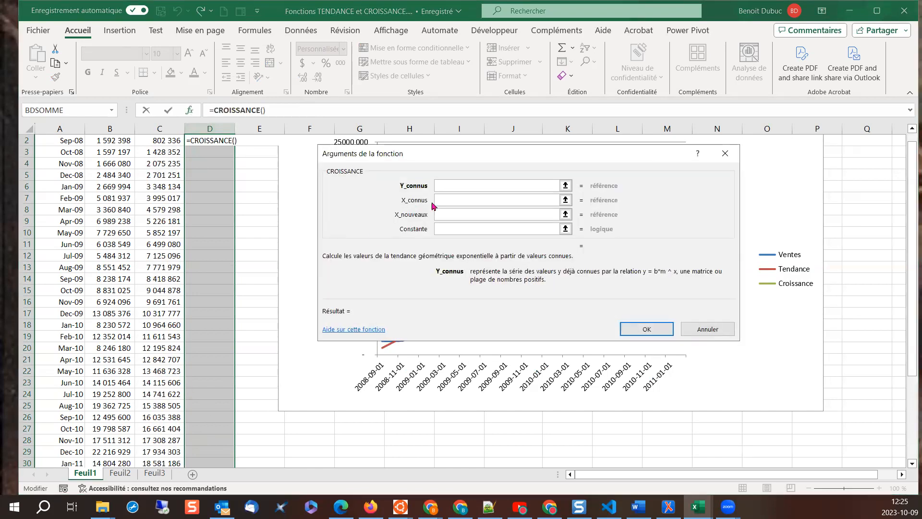
pyautogui.scroll(1, 156, 222)
pyautogui.moveTo(123, 152); pyautogui.dragTo(109, 460)
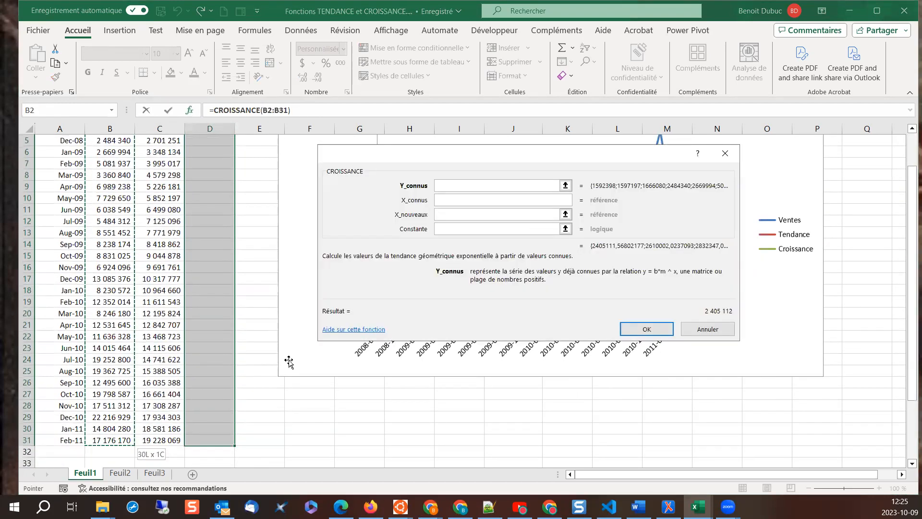
pyautogui.click(474, 202)
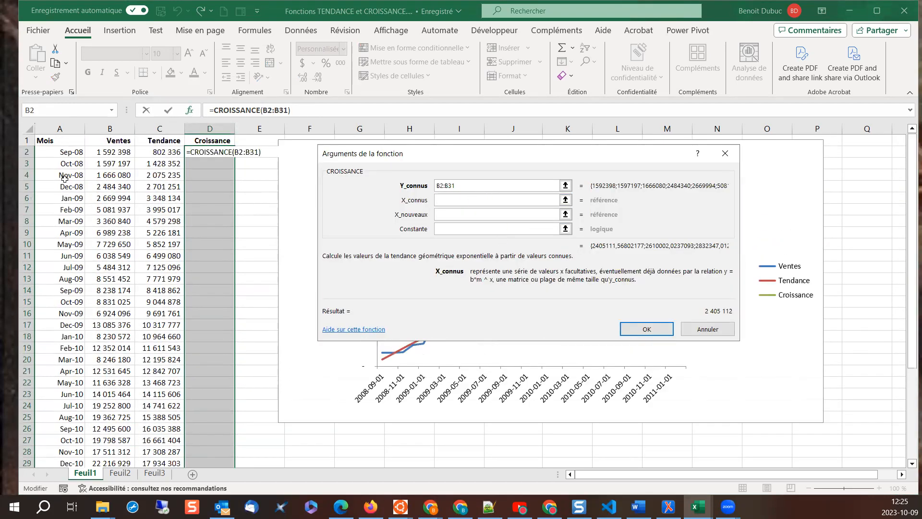
pyautogui.moveTo(59, 157); pyautogui.dragTo(84, 432)
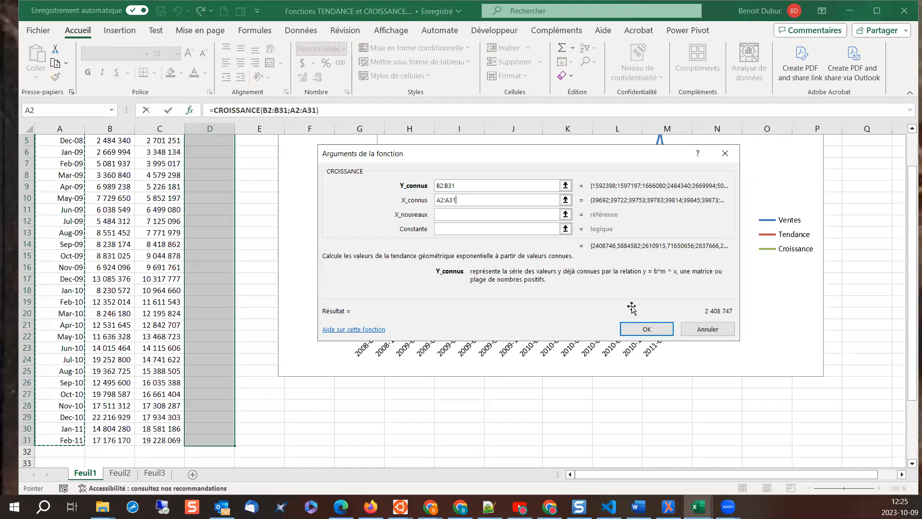
pyautogui.hotkey('ctrl', 'shift', 'Return')
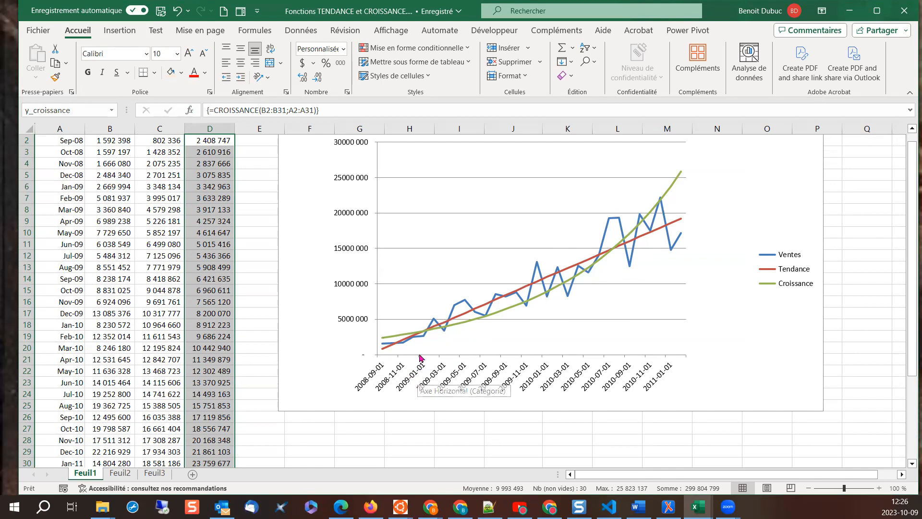
# Enter the labels "corr tendance" in L27 and "corr croissance" in L28, below the chart
pyautogui.scroll(-2, 417, 349)
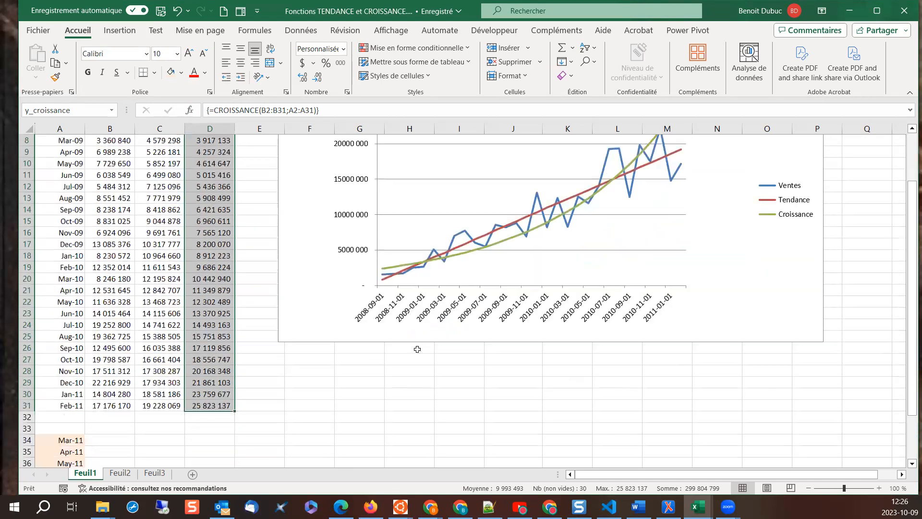
pyautogui.scroll(-1, 417, 349)
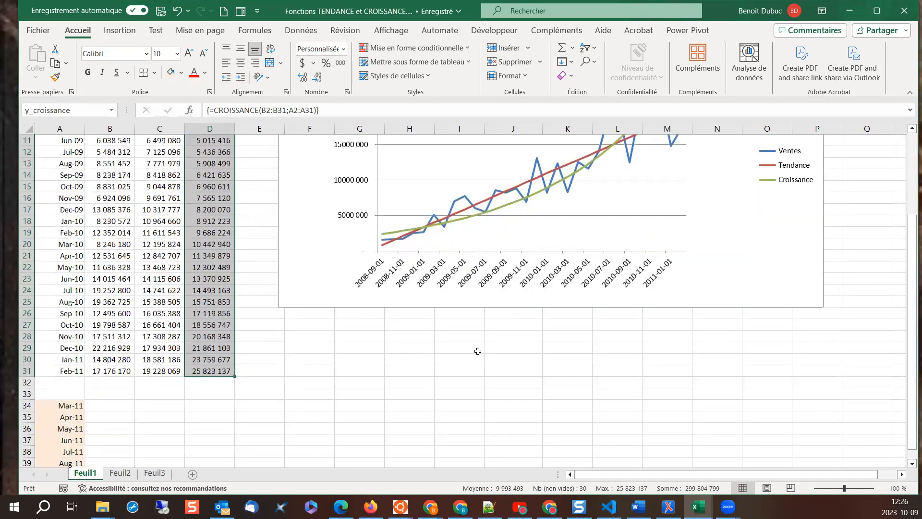
pyautogui.click(608, 328)
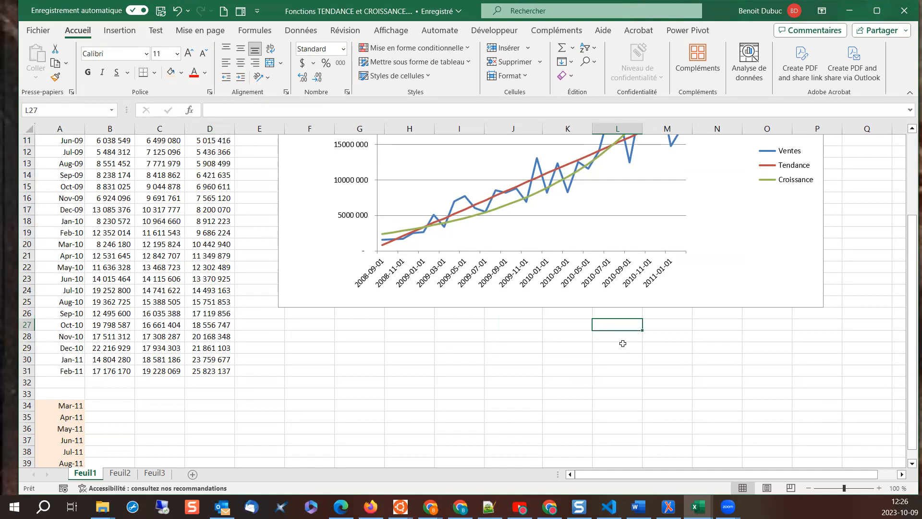
pyautogui.write('corr t')
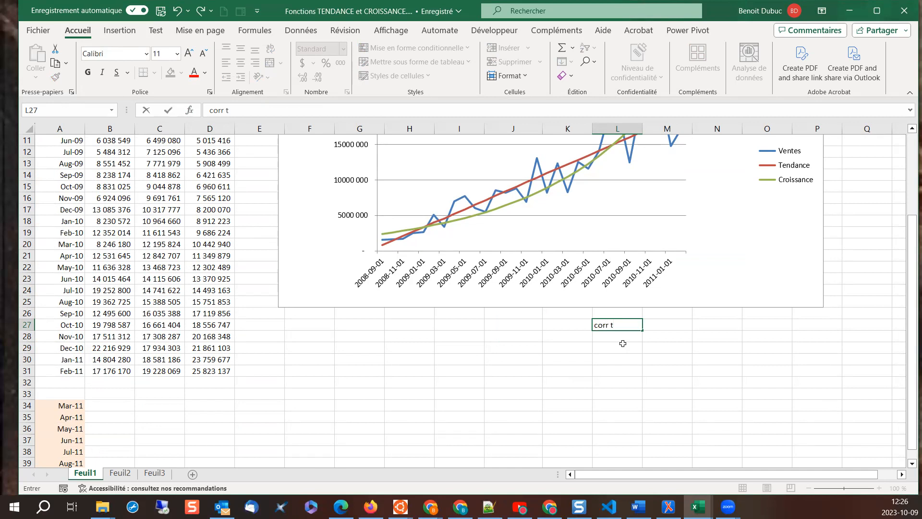
pyautogui.write('endance')
pyautogui.press('Return')
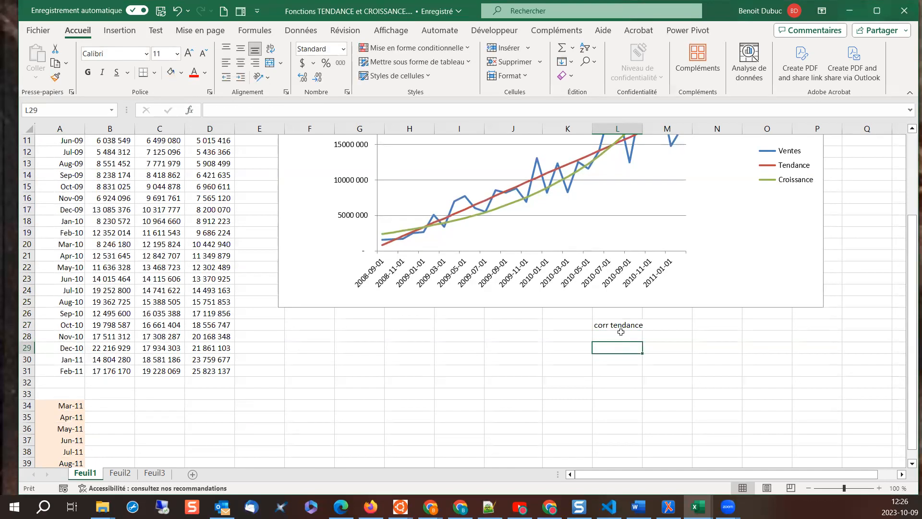
pyautogui.write('corr ')
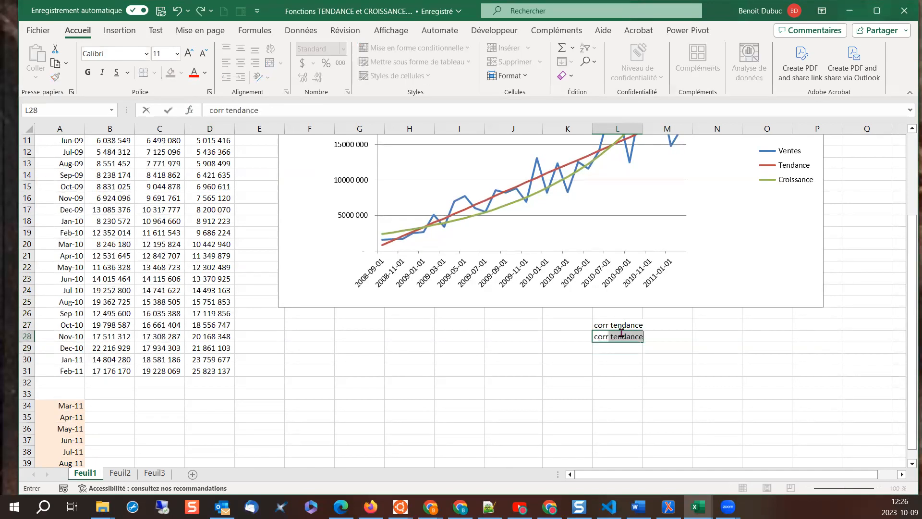
pyautogui.write('cr cr')
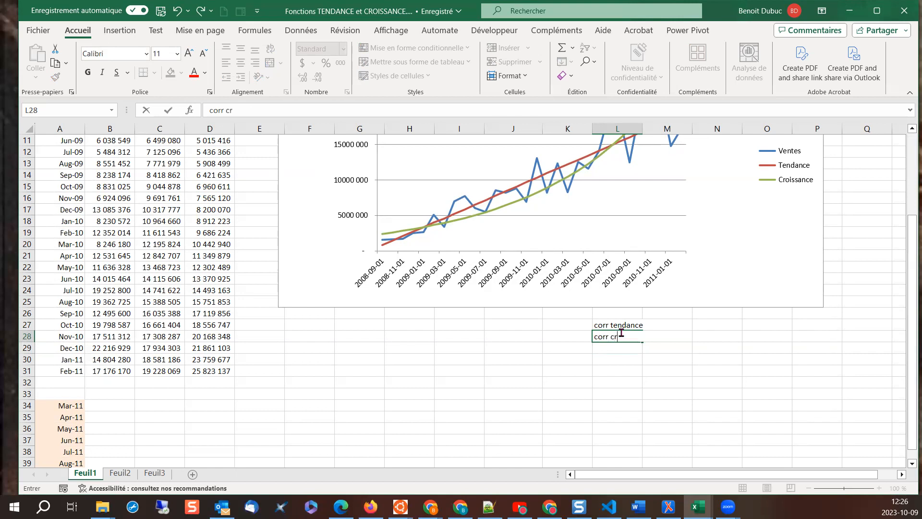
pyautogui.write('oissance')
pyautogui.press('Return')
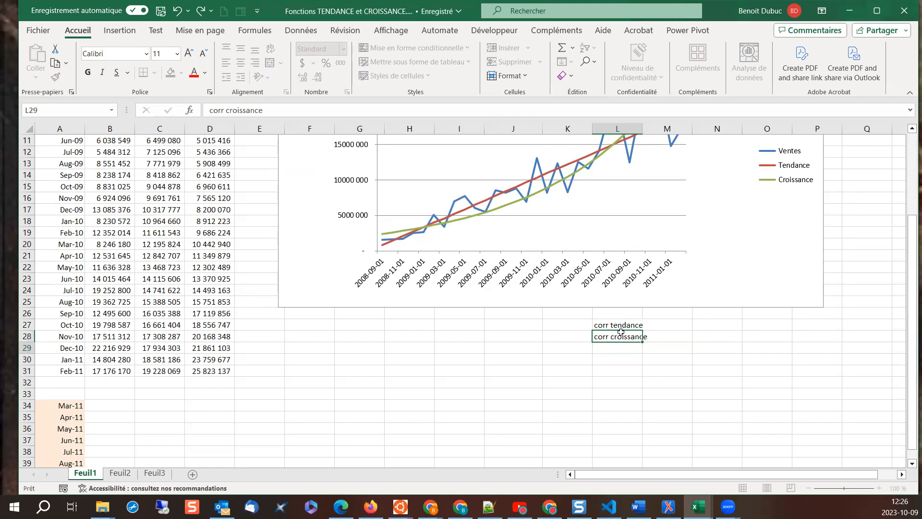
# Begin a COEFFICIENT.CORRELATION formula in M27, beside the "corr tendance" label, and bring up its function arguments
pyautogui.click(658, 328)
pyautogui.write('=co')
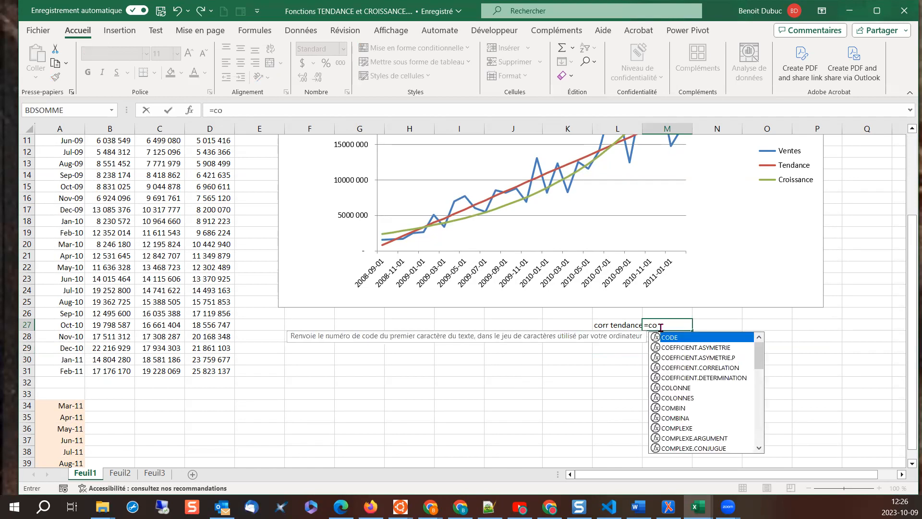
pyautogui.press('Down')
pyautogui.press('Down')
pyautogui.press('Down')
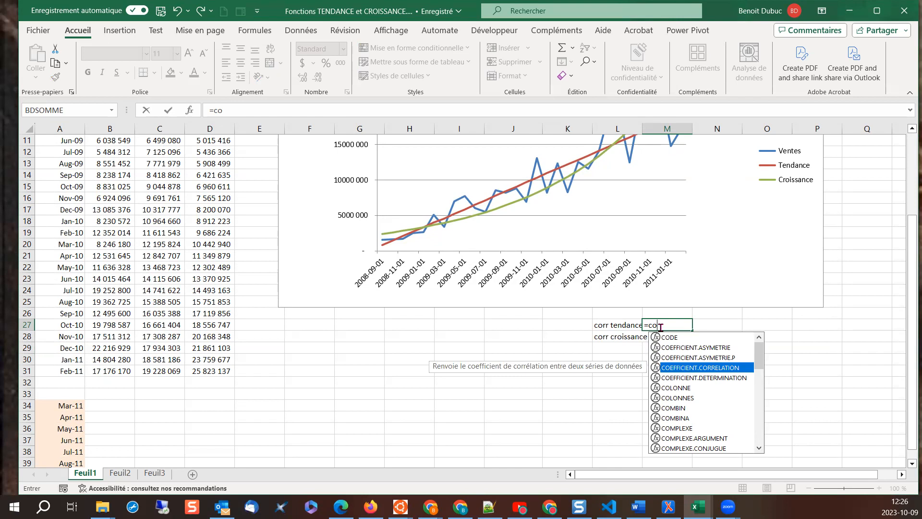
pyautogui.press('Tab')
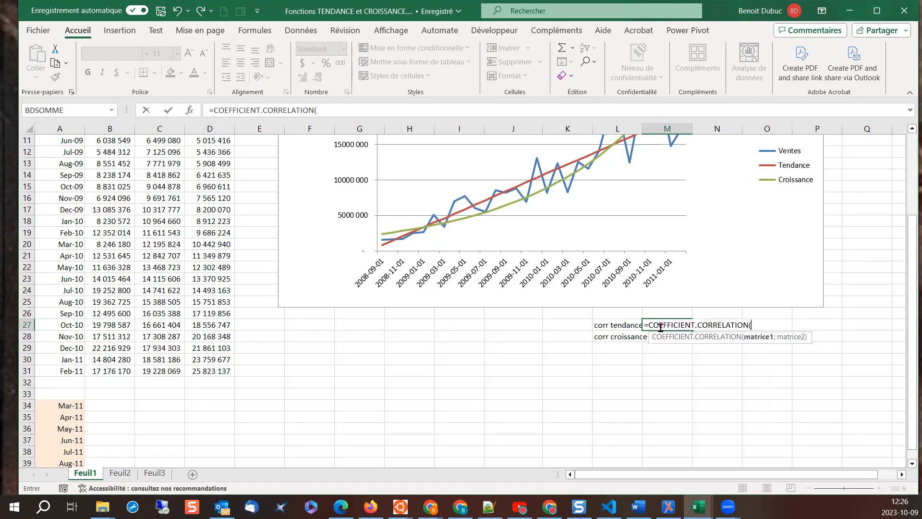
pyautogui.click(190, 111)
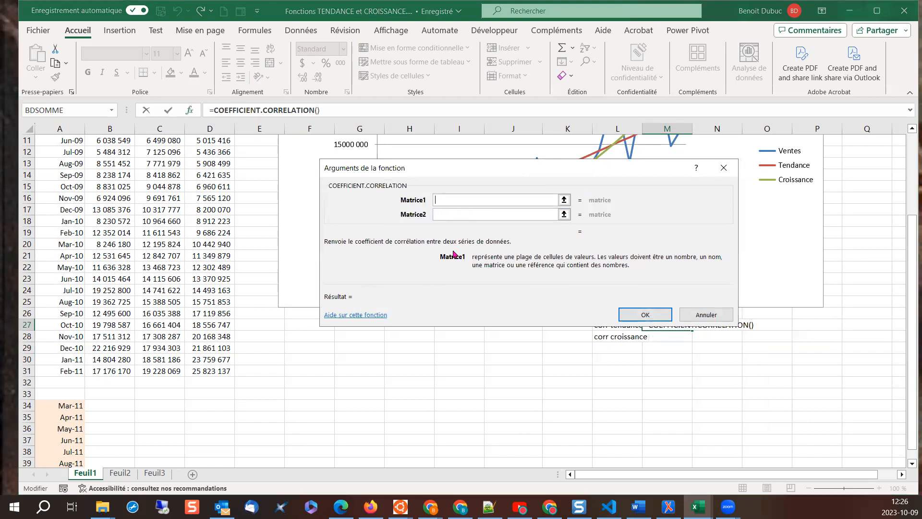
# Set Matrice1 to the sales in B2:B31 (y_connus) and Matrice2 to the trend values in C2:C31 (y_tendance), and enter the formula
pyautogui.scroll(4, 344, 253)
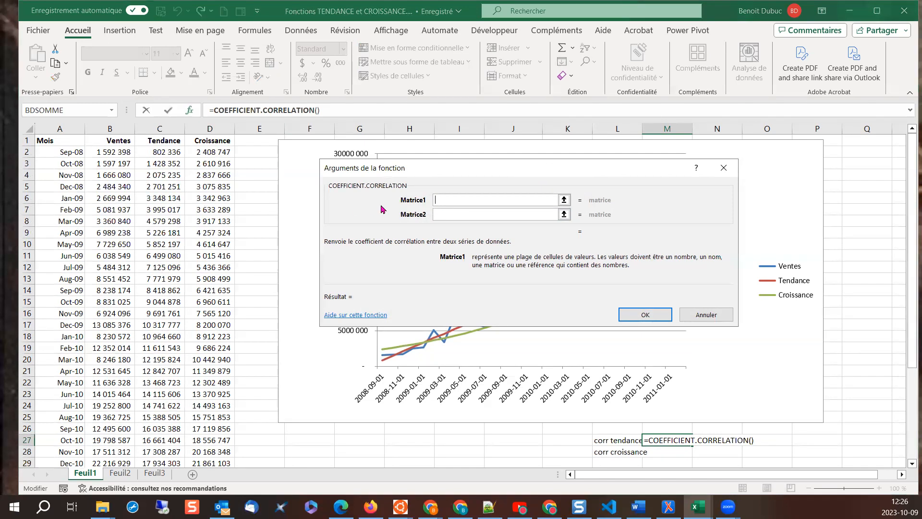
pyautogui.click(107, 153)
pyautogui.moveTo(108, 153); pyautogui.dragTo(92, 439)
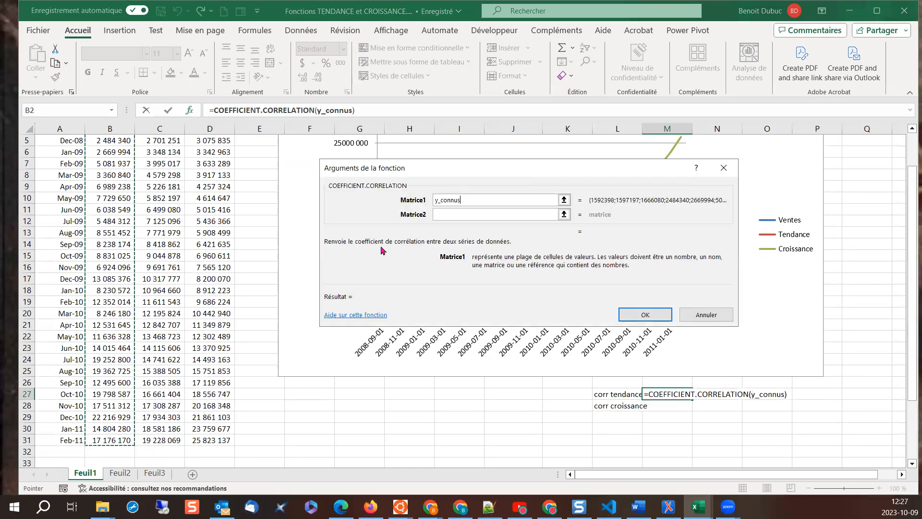
pyautogui.click(435, 213)
pyautogui.scroll(2, 176, 231)
pyautogui.moveTo(166, 151); pyautogui.dragTo(172, 442)
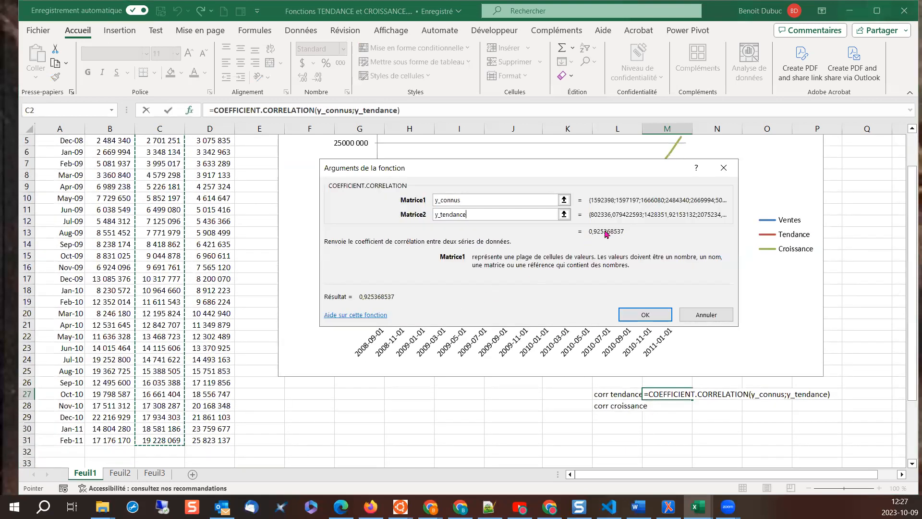
pyautogui.click(643, 315)
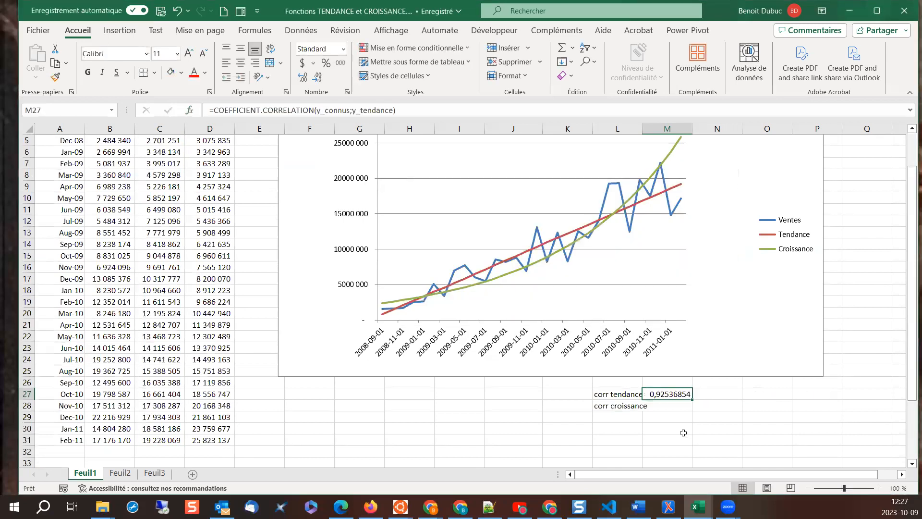
# Begin a COEFFICIENT.CORRELATION formula in M28, beside the "corr croissance" label, and bring up its function arguments
pyautogui.click(672, 405)
pyautogui.write('=co')
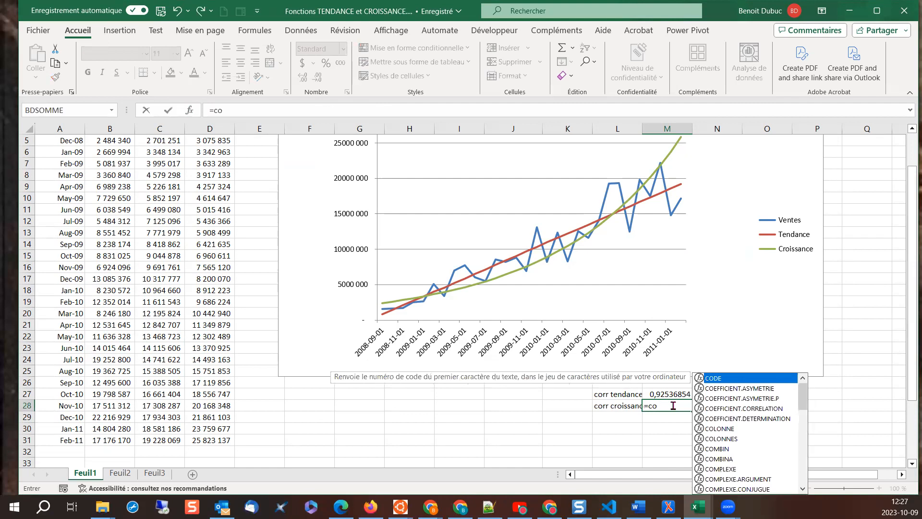
pyautogui.press('Down')
pyautogui.press('Down')
pyautogui.press('Down')
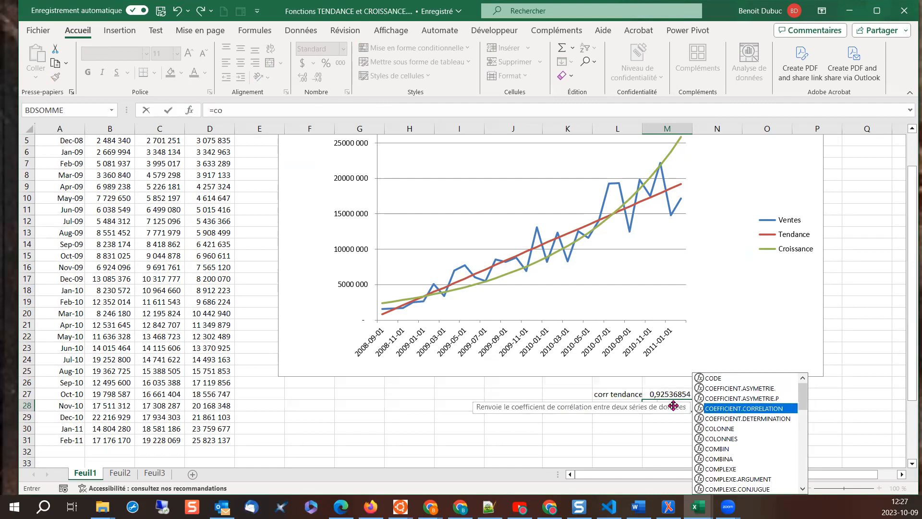
pyautogui.press('Tab')
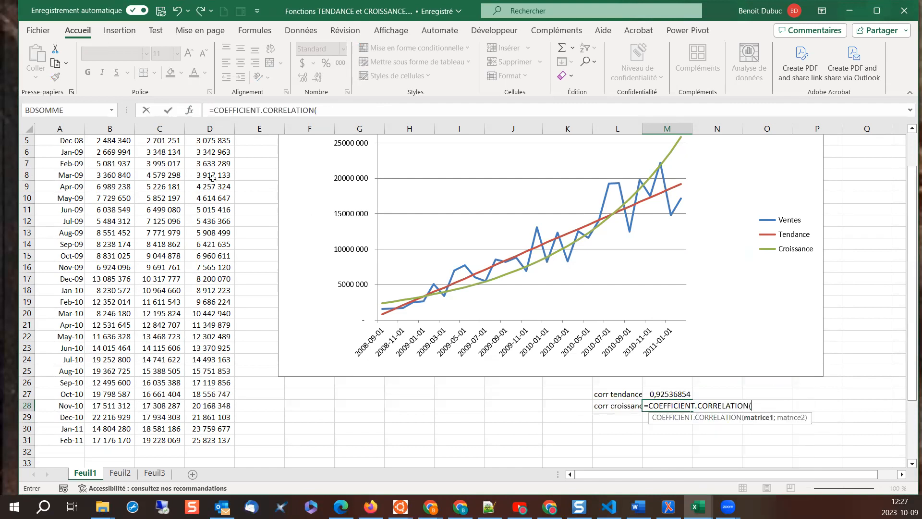
pyautogui.click(190, 116)
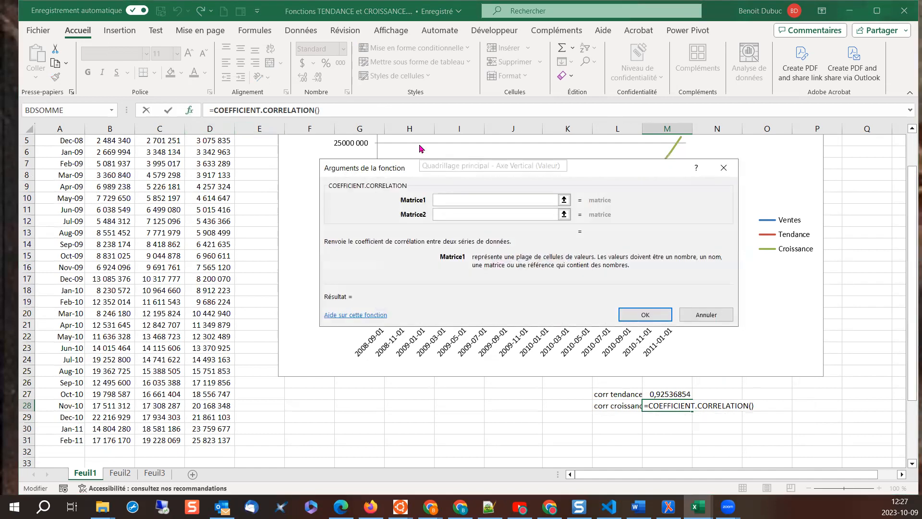
# Set Matrice1 to the sales in B2:B31 (y_connus) and Matrice2 to the growth values in D2:D31 (y_croissance), and enter the formula
pyautogui.scroll(2, 215, 173)
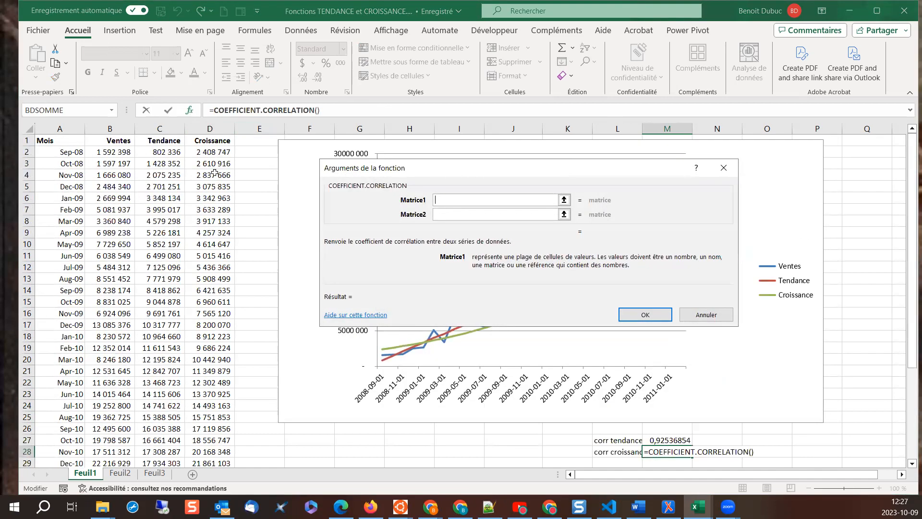
pyautogui.click(215, 152)
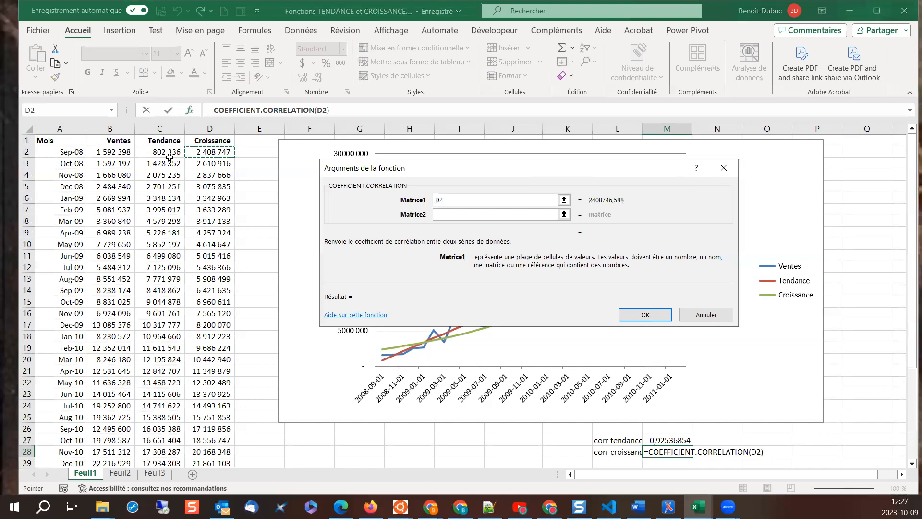
pyautogui.moveTo(113, 152); pyautogui.dragTo(104, 448)
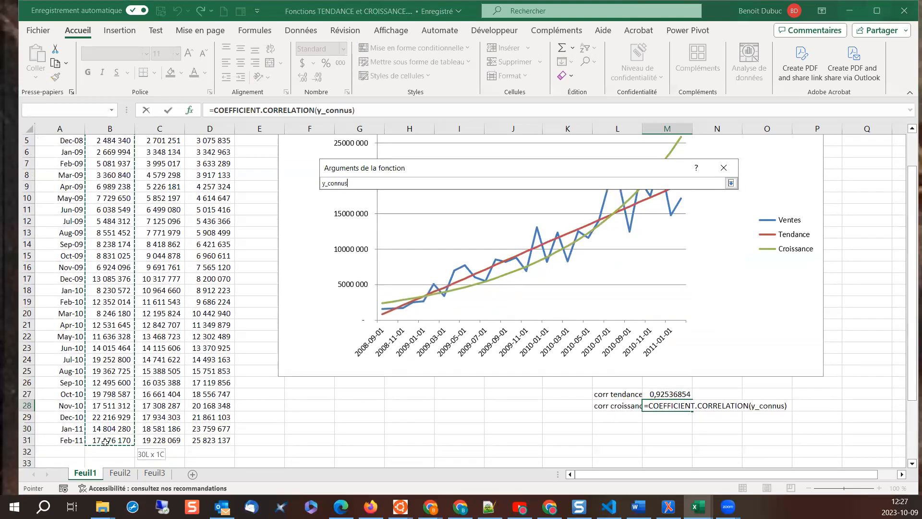
pyautogui.click(449, 215)
pyautogui.scroll(2, 269, 269)
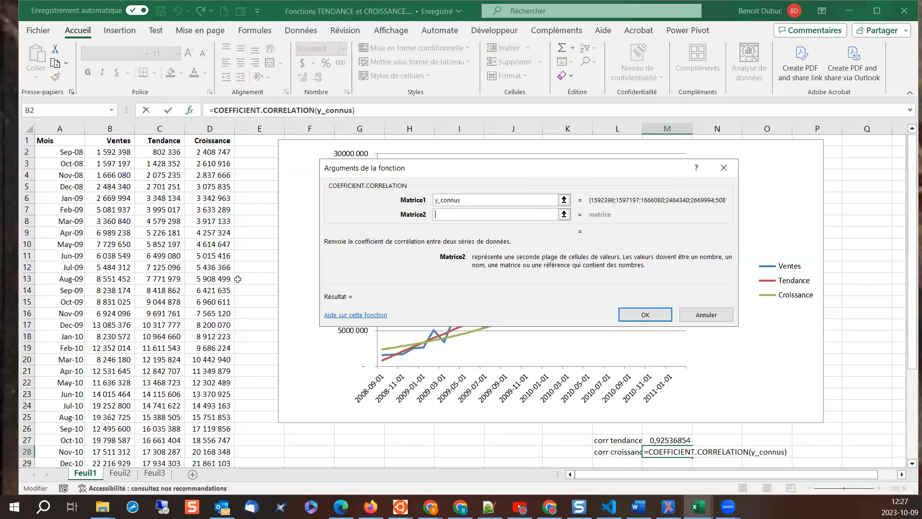
pyautogui.moveTo(211, 151); pyautogui.dragTo(197, 437)
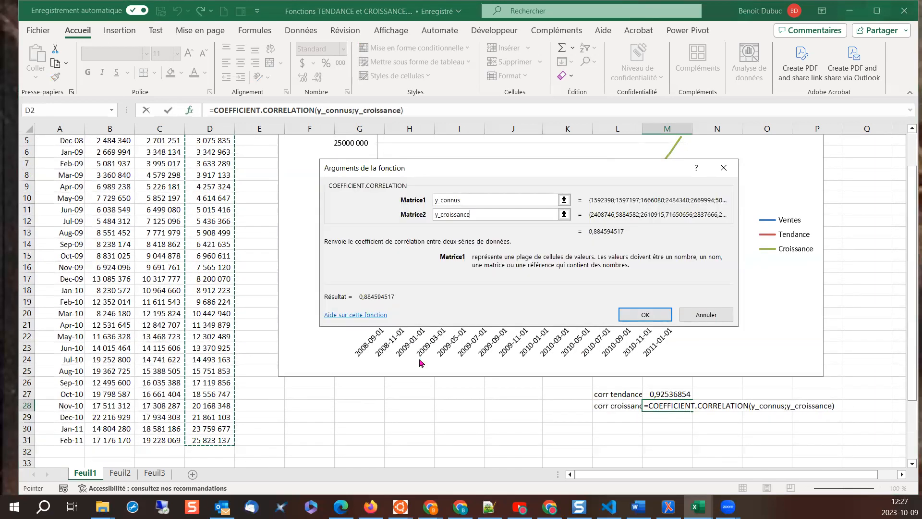
pyautogui.click(644, 315)
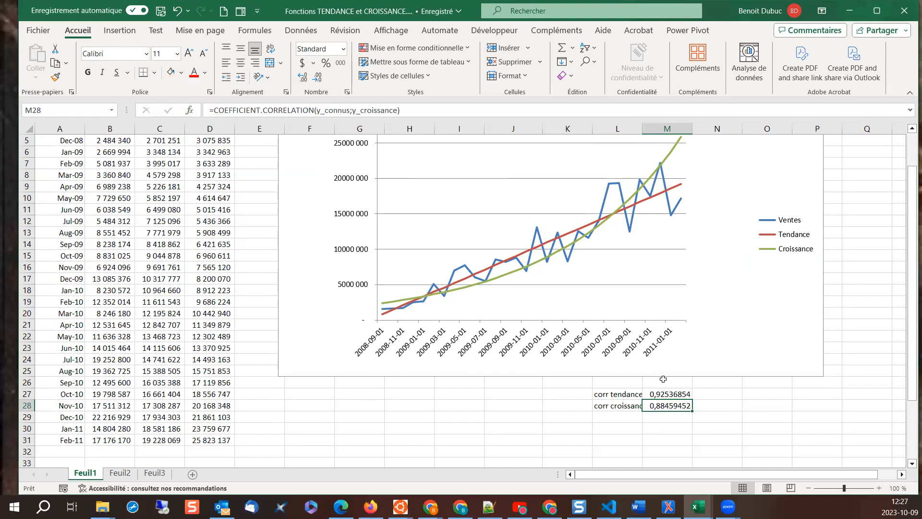
# Compare the chart's trend and growth curves with the two correlation coefficients, and review the future months in A34:A40
pyautogui.scroll(1, 690, 269)
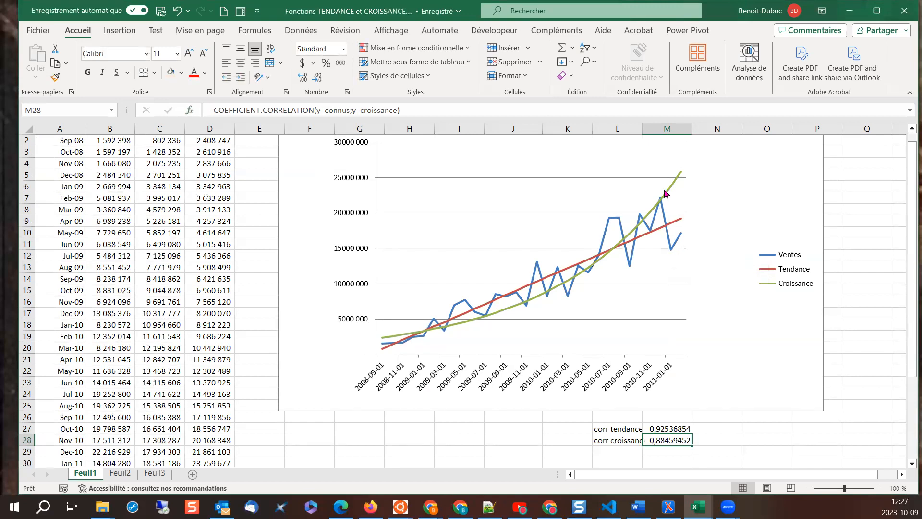
pyautogui.moveTo(671, 191)
pyautogui.scroll(-1, 698, 284)
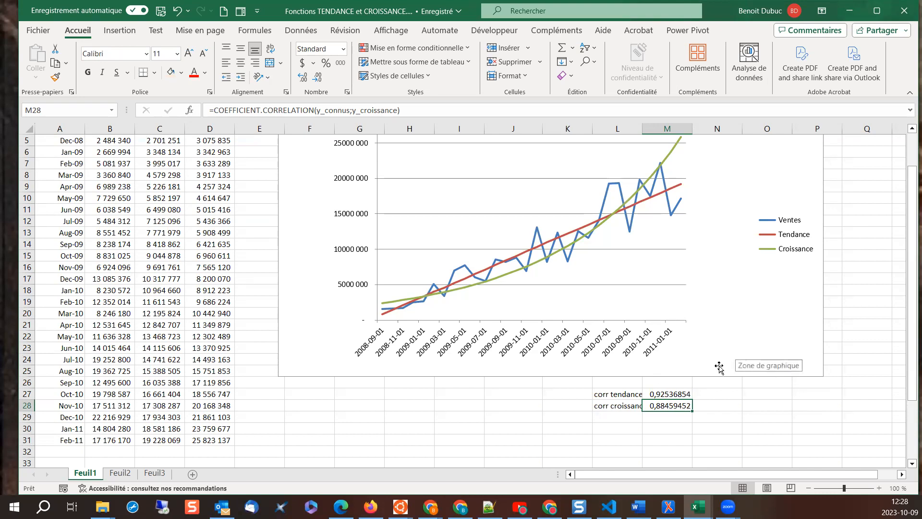
pyautogui.scroll(-2, 364, 327)
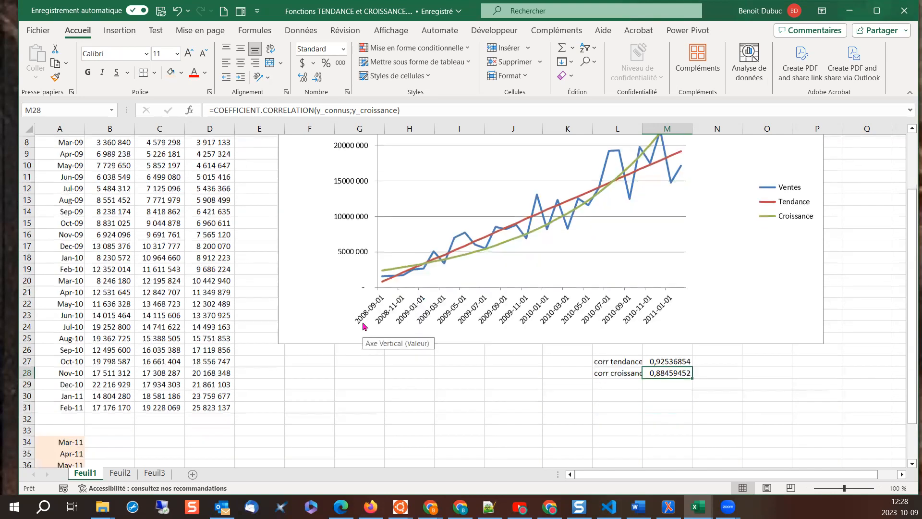
pyautogui.scroll(1, 364, 327)
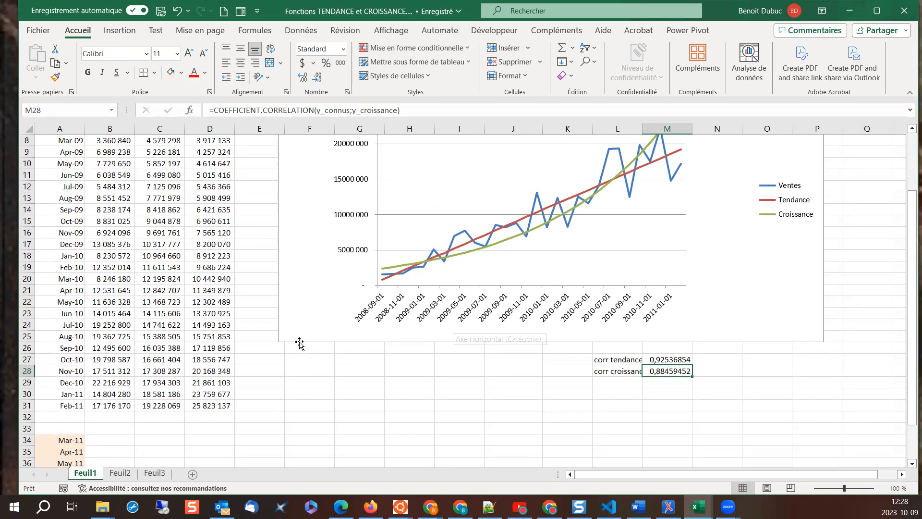
pyautogui.scroll(3, 279, 312)
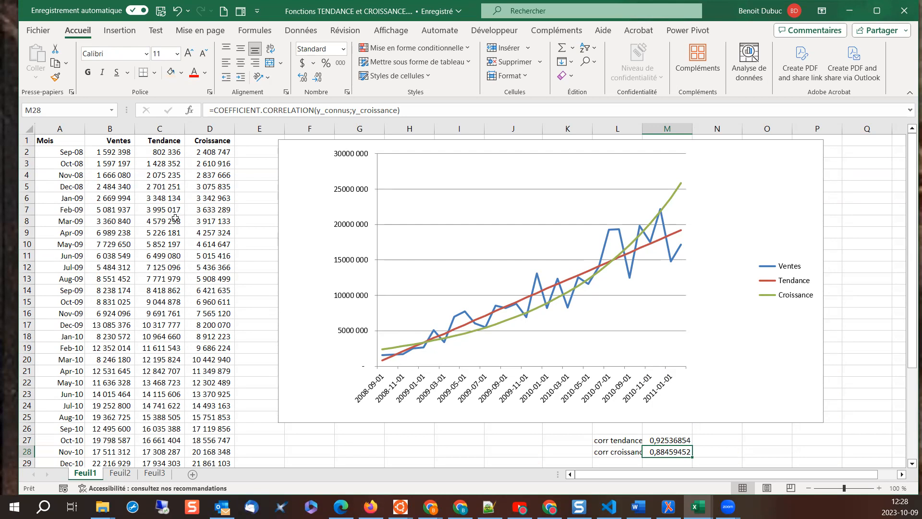
pyautogui.scroll(-7, 182, 225)
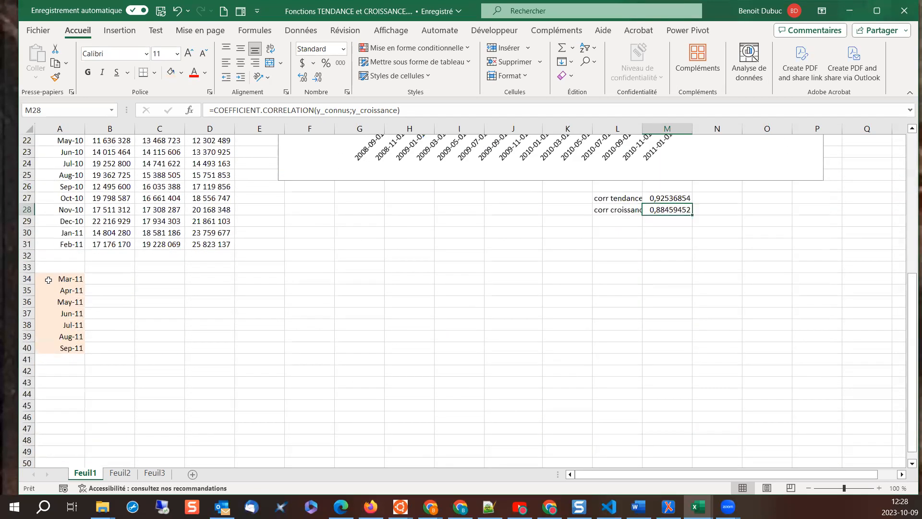
pyautogui.moveTo(62, 279); pyautogui.dragTo(61, 352)
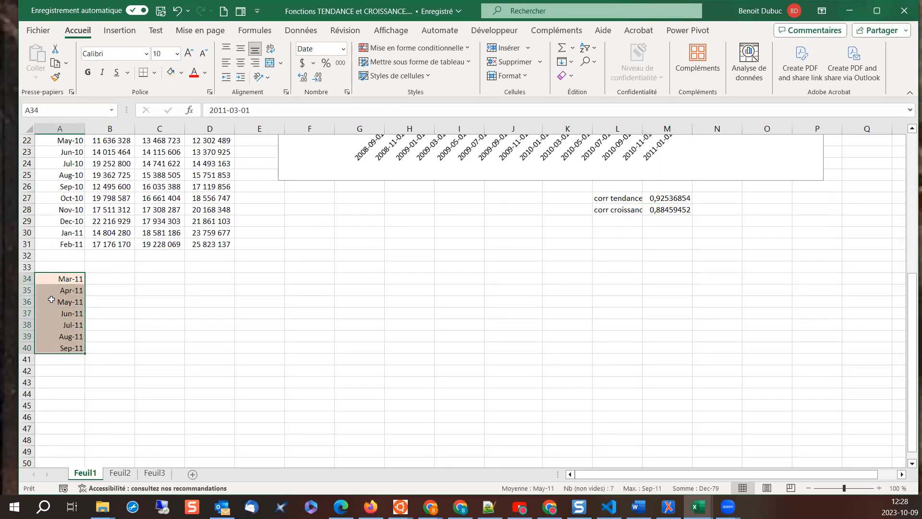
pyautogui.click(59, 242)
pyautogui.moveTo(62, 280); pyautogui.dragTo(57, 349)
pyautogui.click(167, 279)
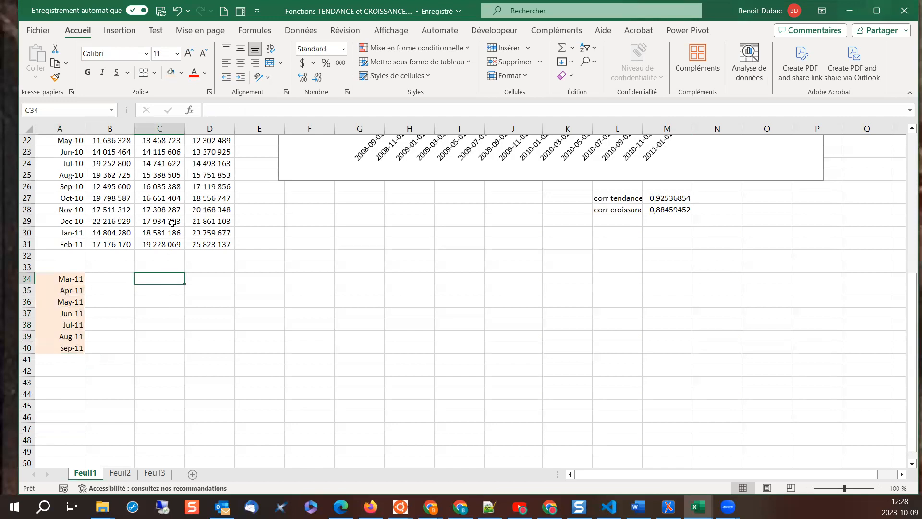
pyautogui.scroll(5, 167, 279)
pyautogui.scroll(-4, 165, 340)
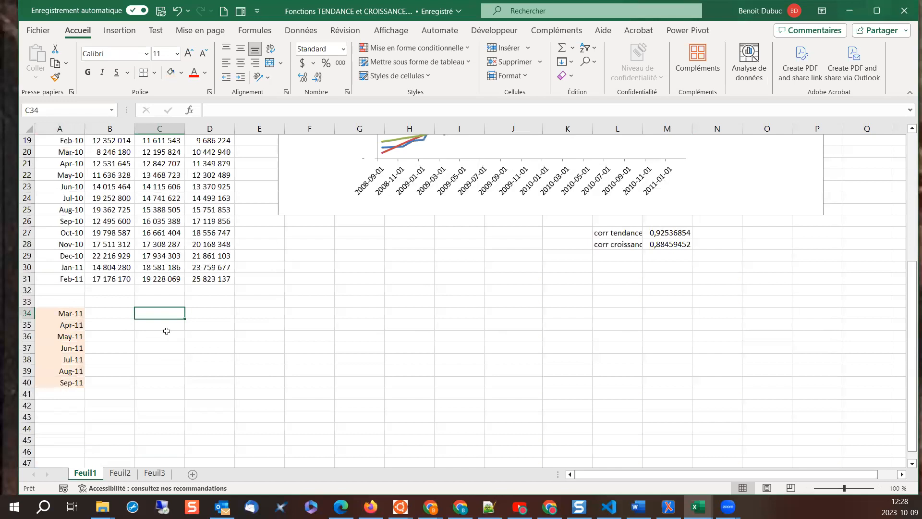
# Begin a TENDANCE formula over C34:C40, beside the future months, and bring up its function arguments
pyautogui.moveTo(165, 319); pyautogui.dragTo(158, 381)
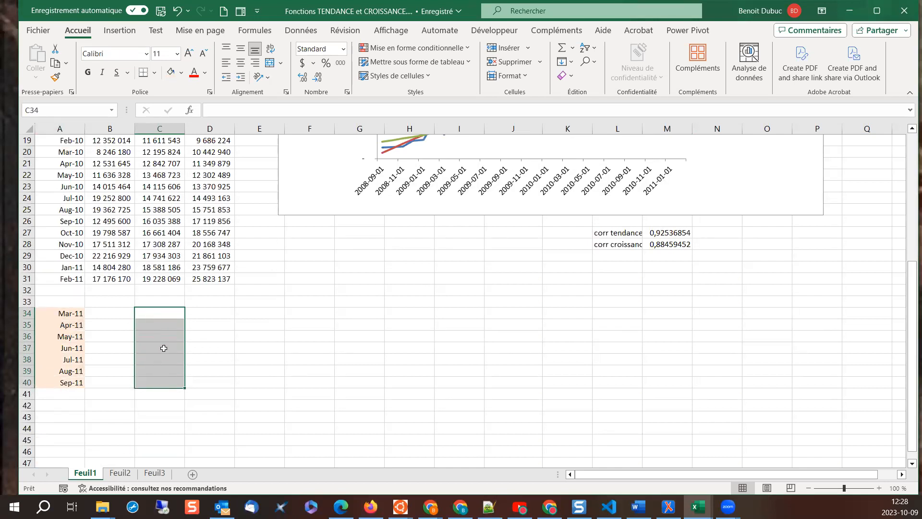
pyautogui.write('=ten')
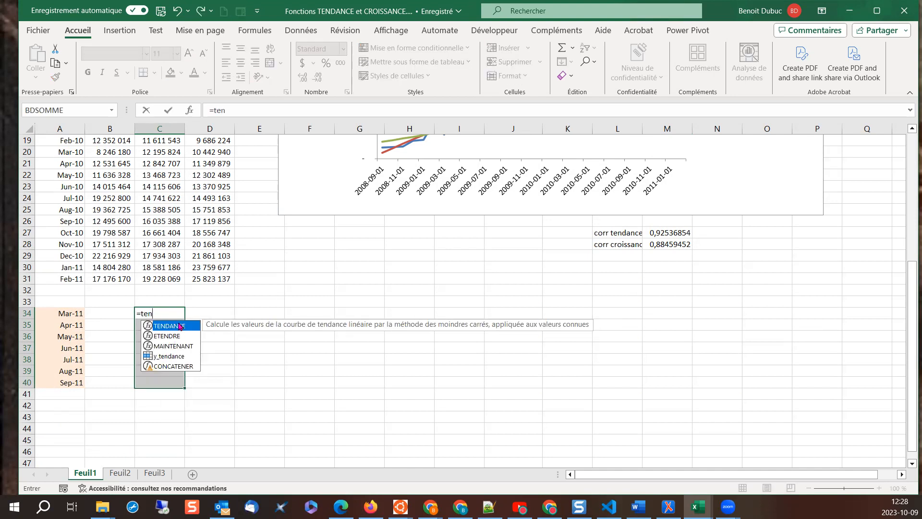
pyautogui.doubleClick(180, 327)
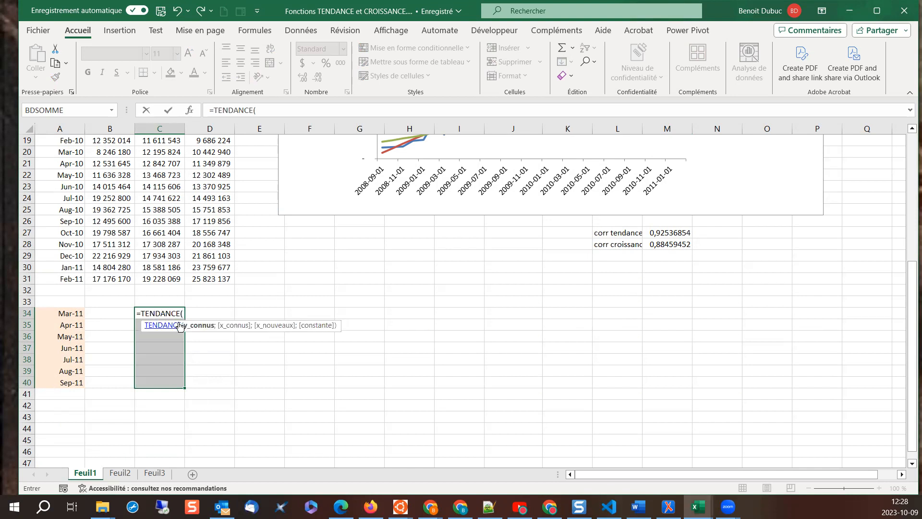
pyautogui.click(190, 111)
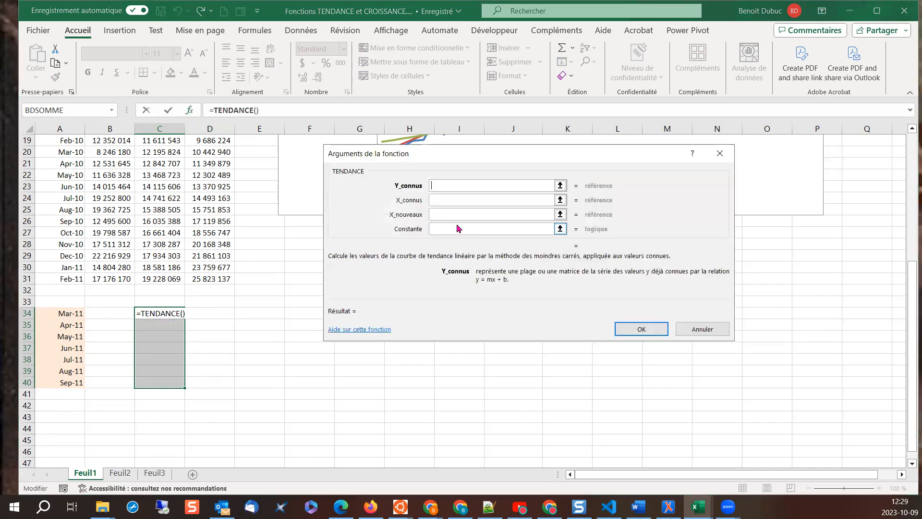
# Set Y_connus to the sales in B2:B31 and X_connus to the months in A2:A31 for the TENDANCE forecast
pyautogui.scroll(2, 218, 217)
pyautogui.moveTo(115, 152); pyautogui.dragTo(111, 444)
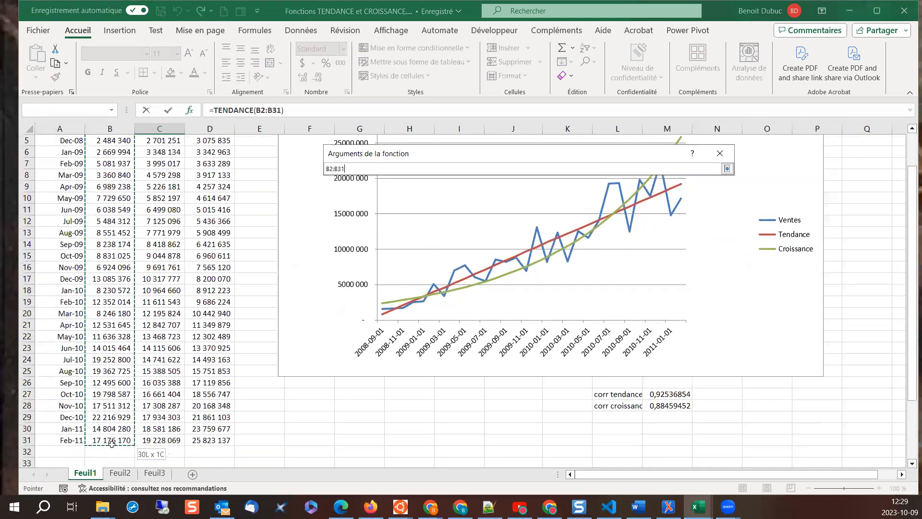
pyautogui.click(438, 201)
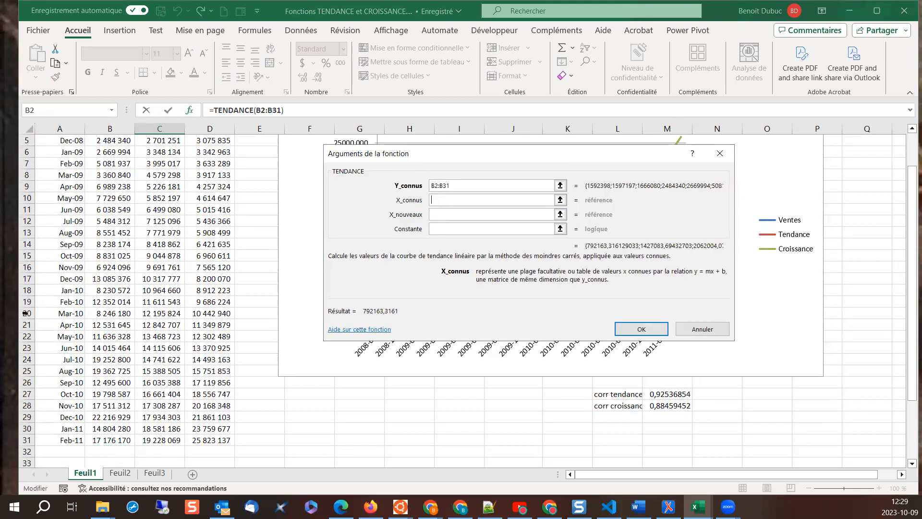
pyautogui.scroll(2, 70, 187)
pyautogui.moveTo(67, 153); pyautogui.dragTo(60, 440)
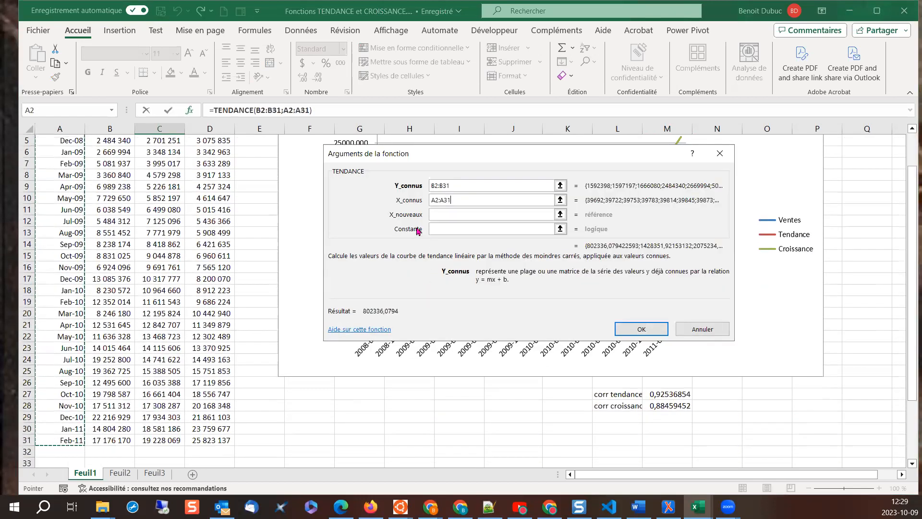
# Set X_nouveaux to the future months in A34:A40 and enter TENDANCE as an array formula over C34:C40
pyautogui.scroll(-3, 106, 405)
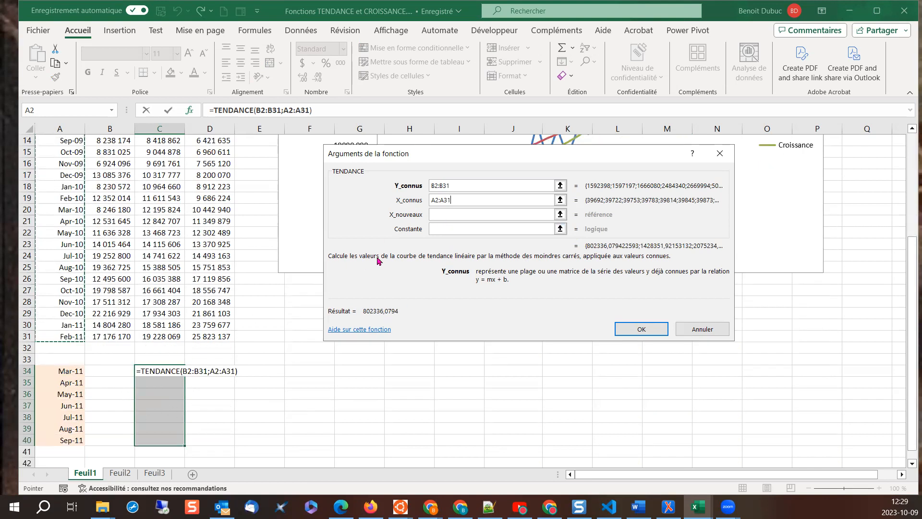
pyautogui.click(432, 220)
pyautogui.moveTo(68, 369); pyautogui.dragTo(67, 444)
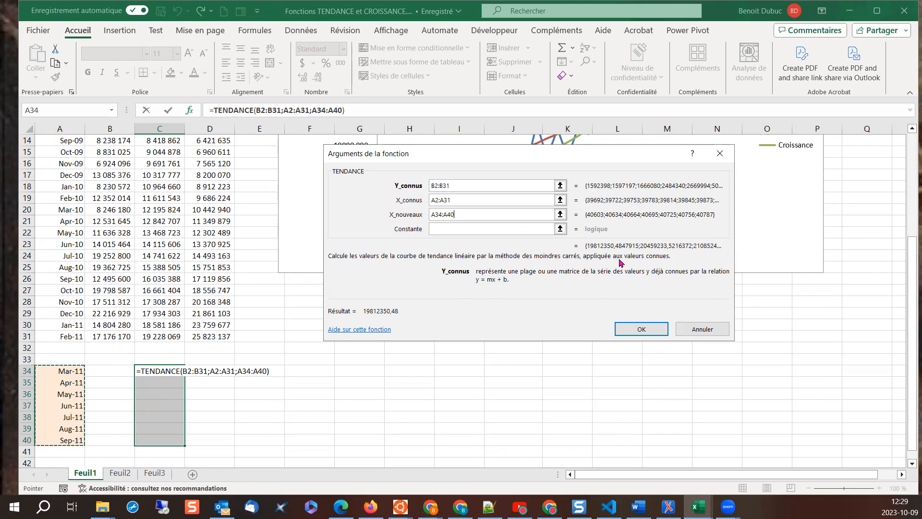
pyautogui.hotkey('ctrl', 'shift', 'Return')
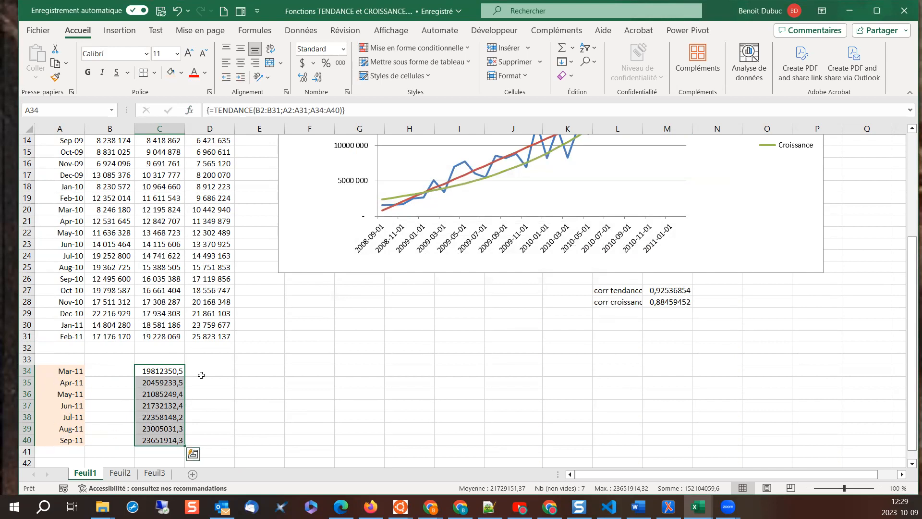
# Copy the number format of the last trend value in C31 onto the forecasts in C34:C40
pyautogui.scroll(5, 197, 320)
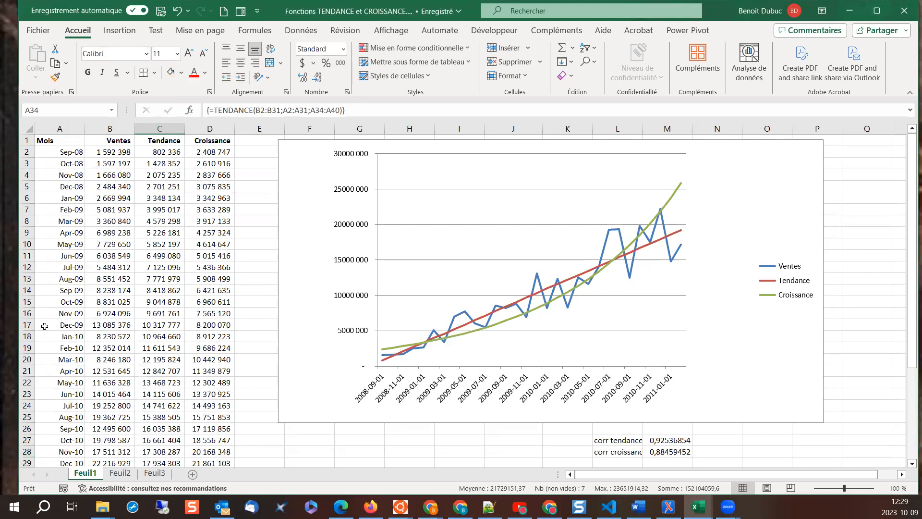
pyautogui.scroll(-8, 113, 313)
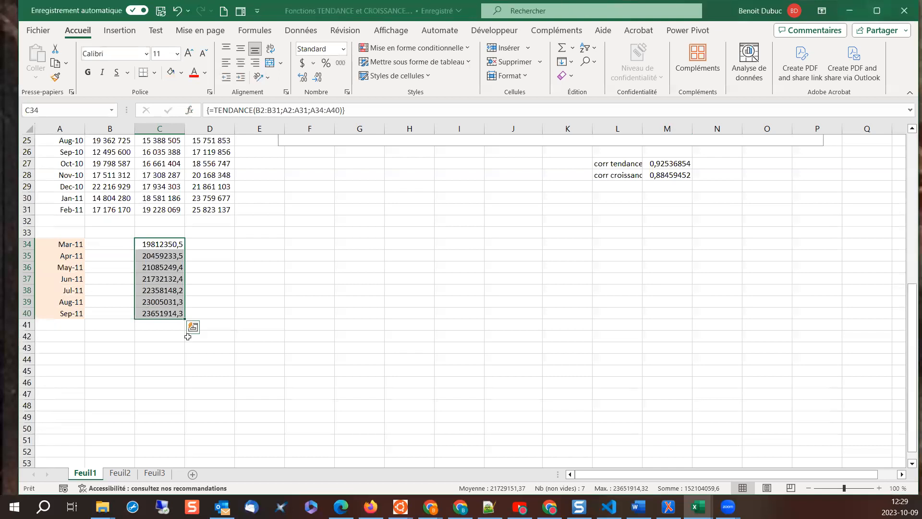
pyautogui.scroll(5, 210, 283)
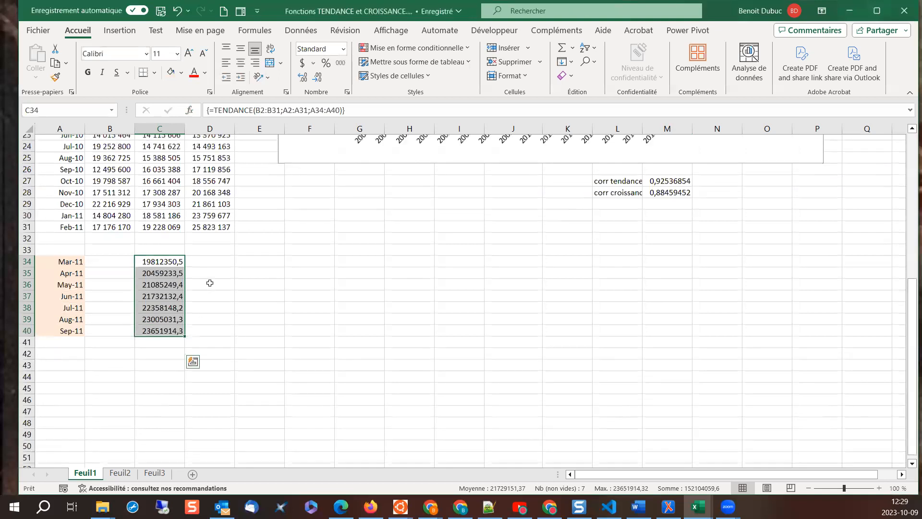
pyautogui.scroll(-4, 210, 283)
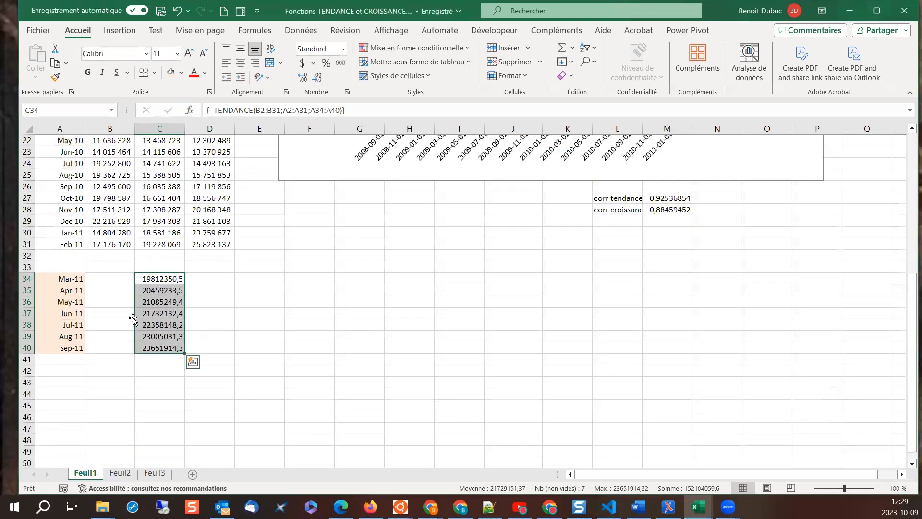
pyautogui.click(174, 249)
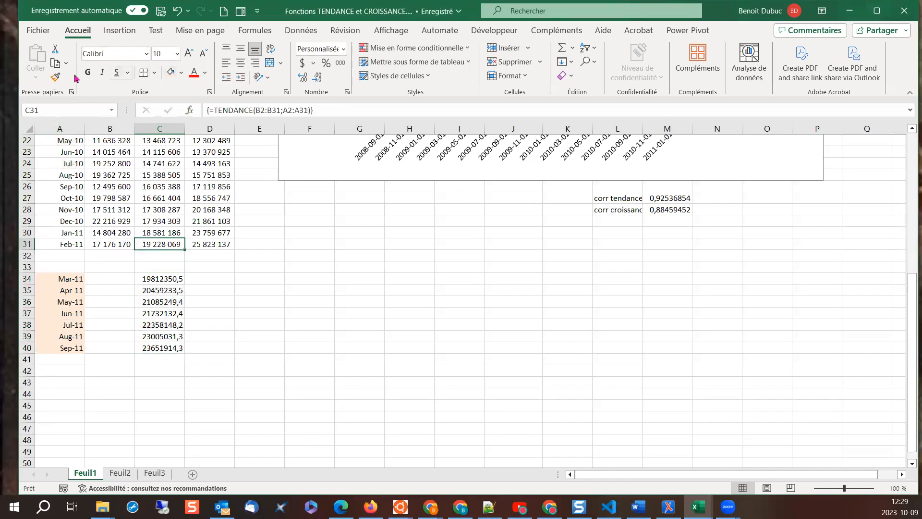
pyautogui.click(56, 77)
pyautogui.moveTo(155, 279); pyautogui.dragTo(163, 347)
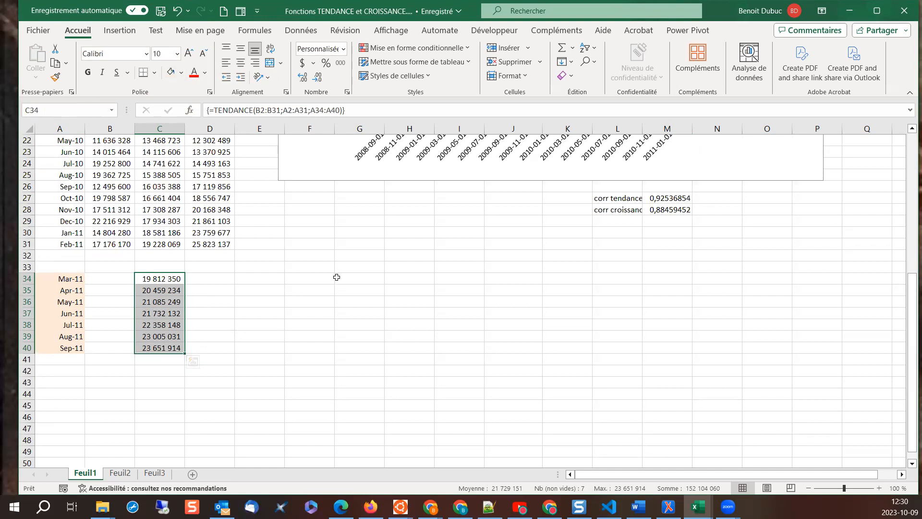
# Write the line equation y=mx+b in F27 below the chart, with the labels m in F28 and b in F29
pyautogui.scroll(1, 336, 277)
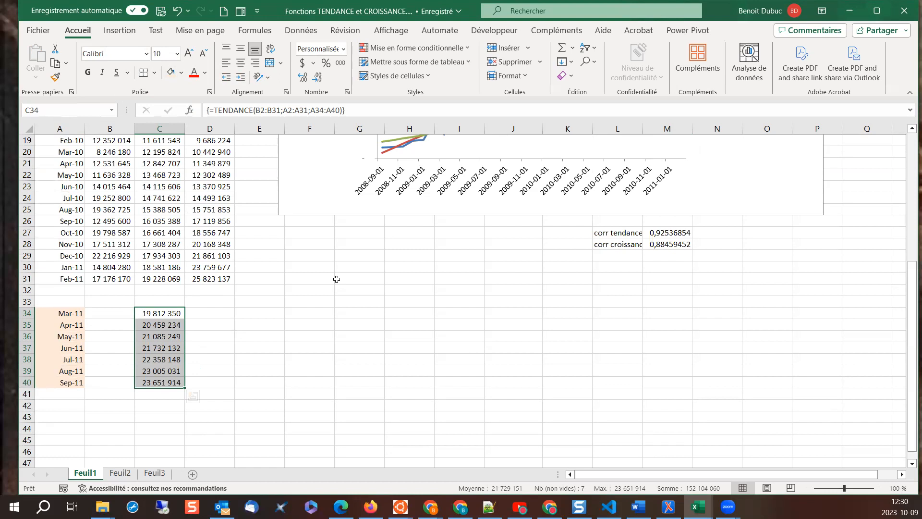
pyautogui.scroll(3, 337, 279)
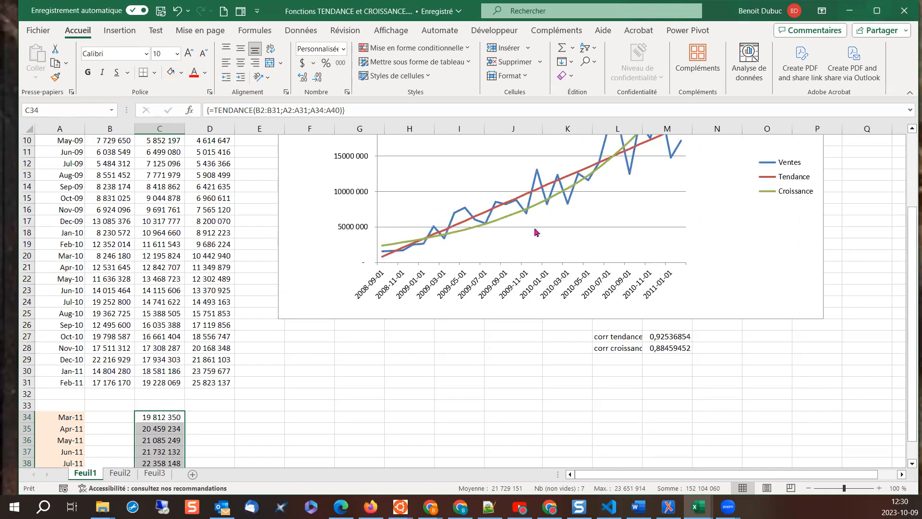
pyautogui.scroll(1, 489, 280)
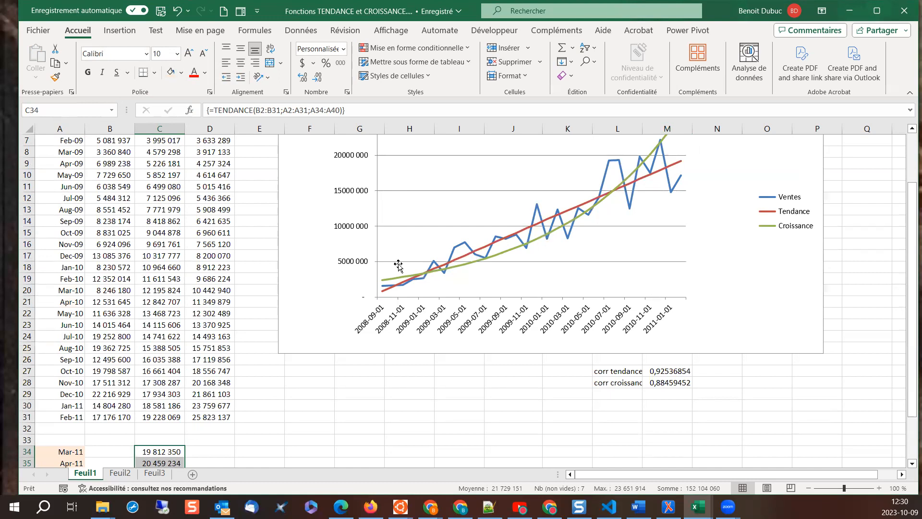
pyautogui.scroll(2, 158, 240)
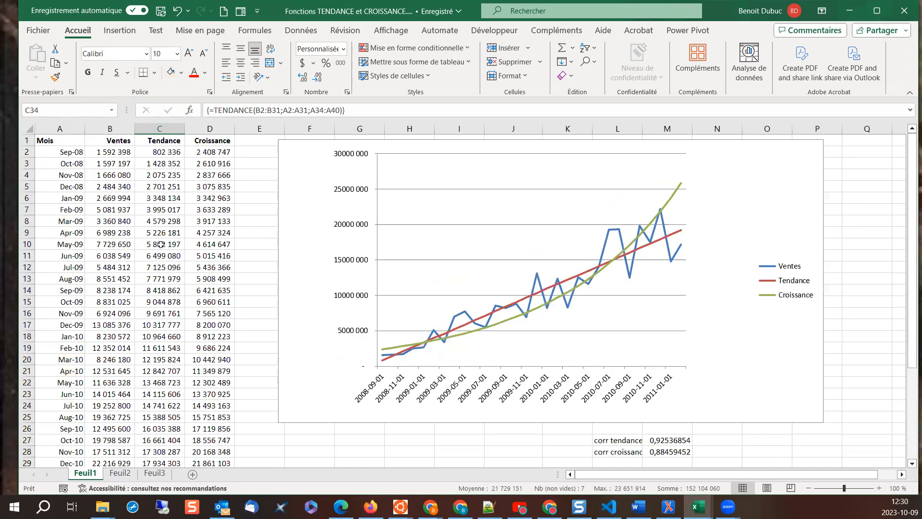
pyautogui.scroll(-3, 358, 287)
pyautogui.click(667, 336)
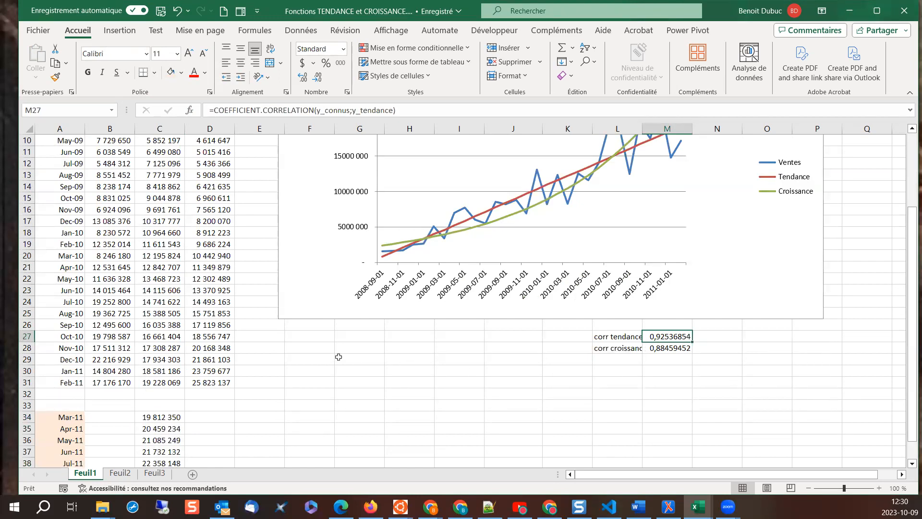
pyautogui.click(290, 337)
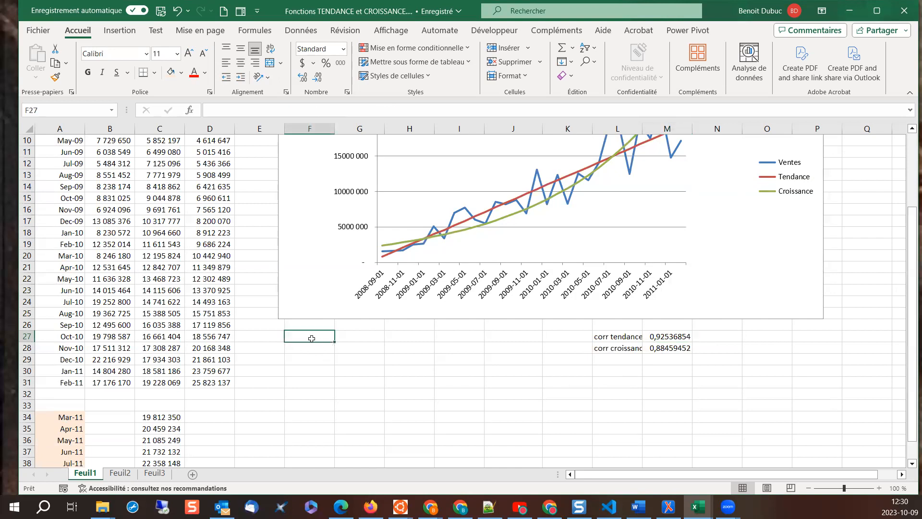
pyautogui.write('y=mx+b')
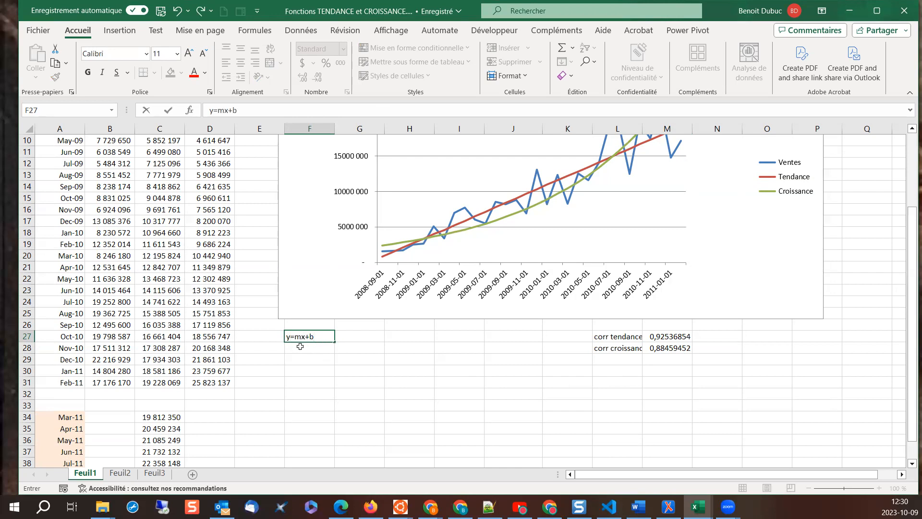
pyautogui.press('Return')
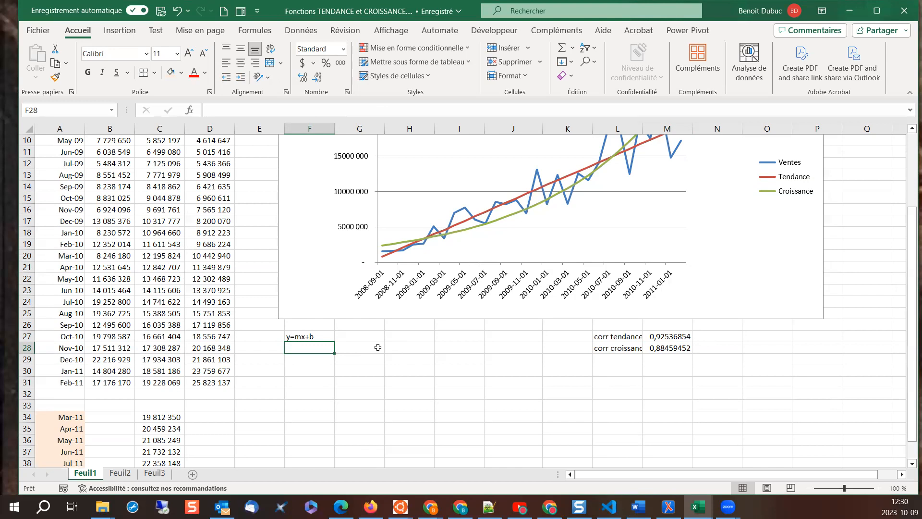
pyautogui.write('m')
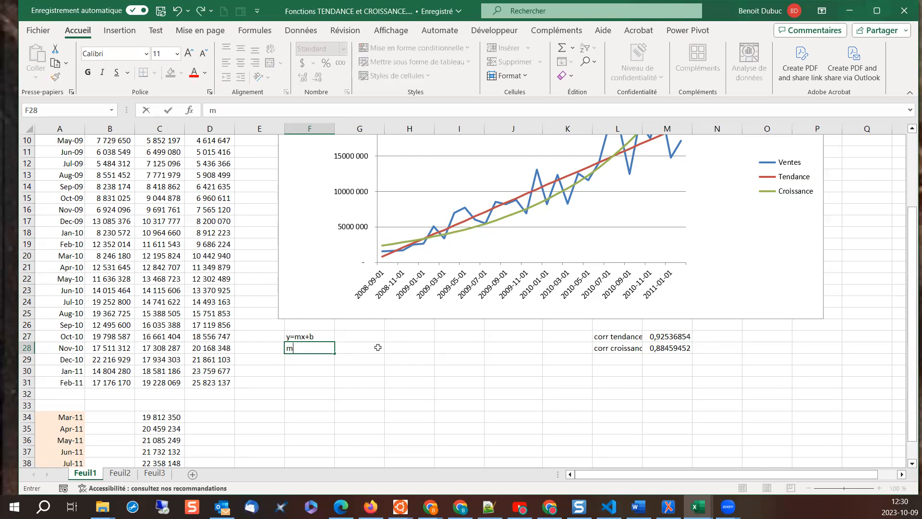
pyautogui.click(295, 359)
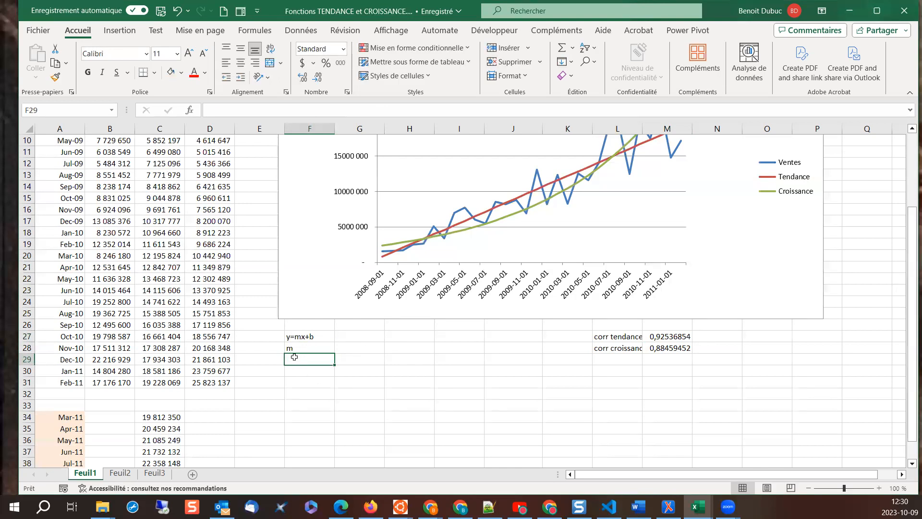
pyautogui.write('b')
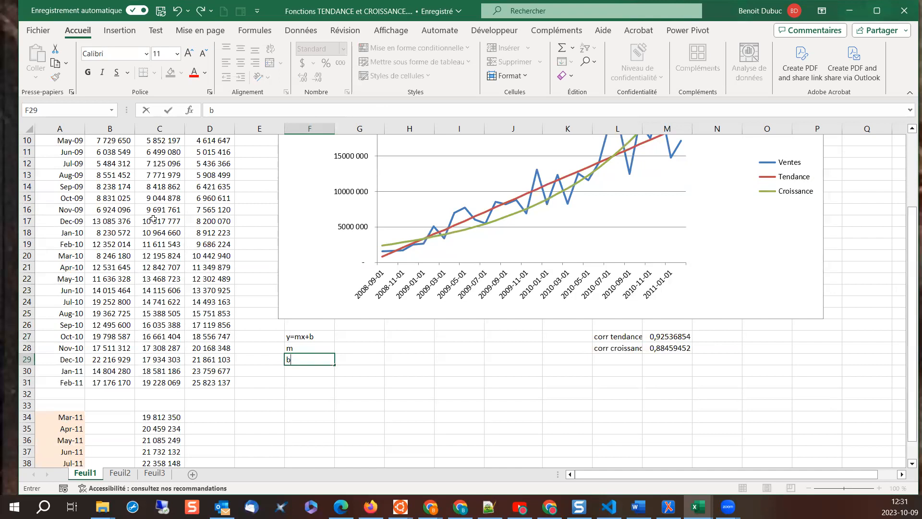
# Calculate the slope in G28 with PENTE, using C2:C31 (y_tendance) as Y_connus and A2:A31 (x_connus) as X_connus
pyautogui.click(361, 347)
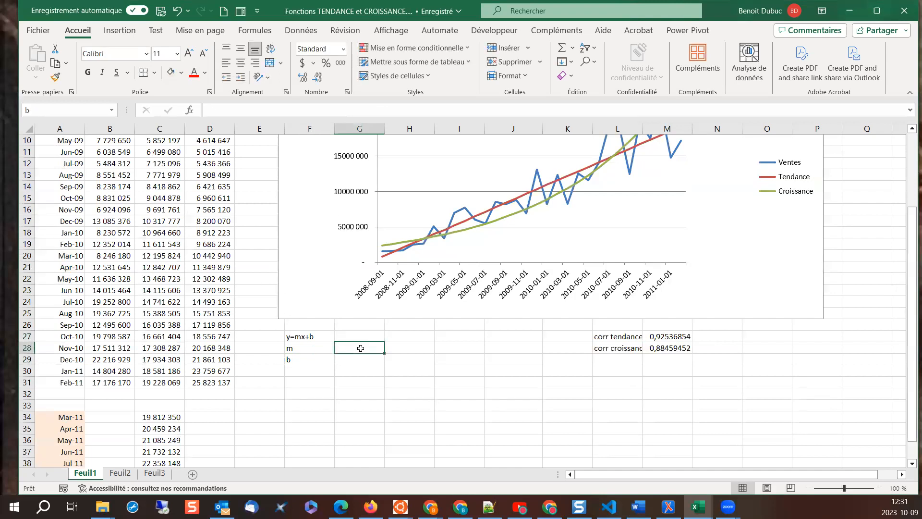
pyautogui.write('=pen')
pyautogui.press('Tab')
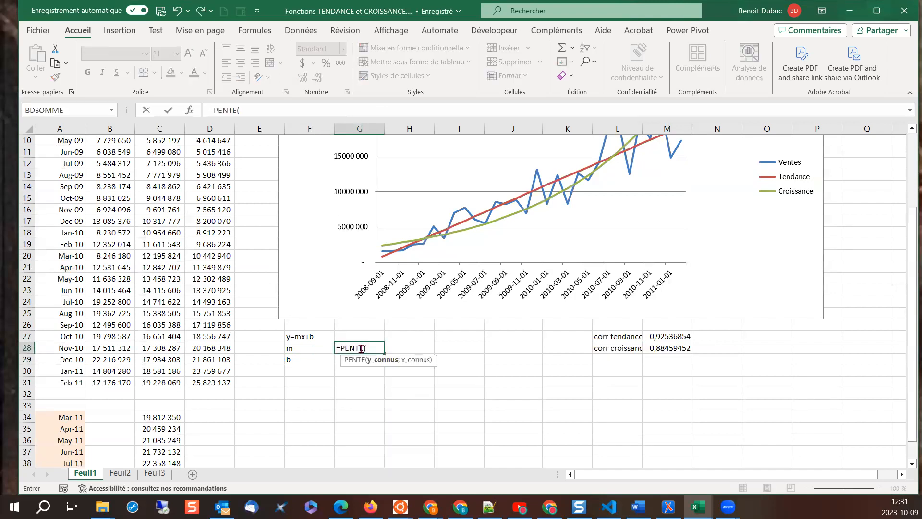
pyautogui.click(192, 110)
pyautogui.scroll(3, 470, 241)
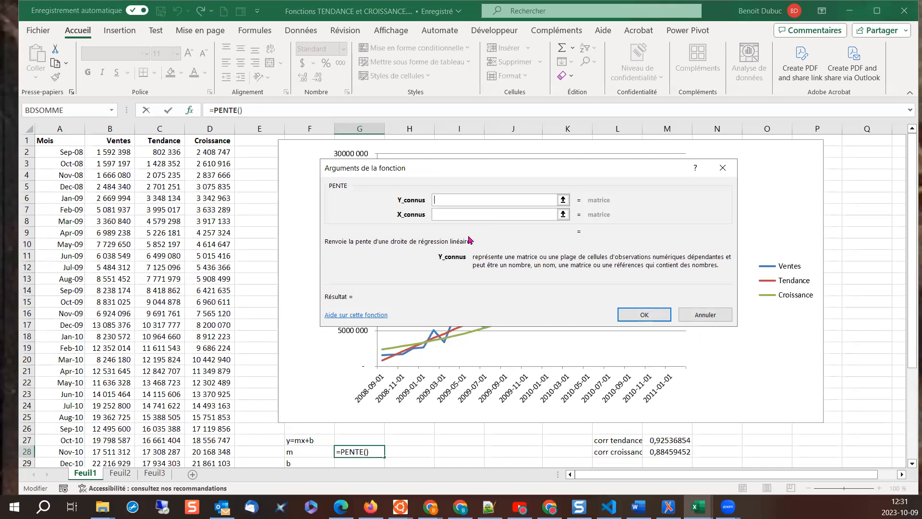
pyautogui.moveTo(169, 152); pyautogui.dragTo(161, 441)
pyautogui.click(440, 214)
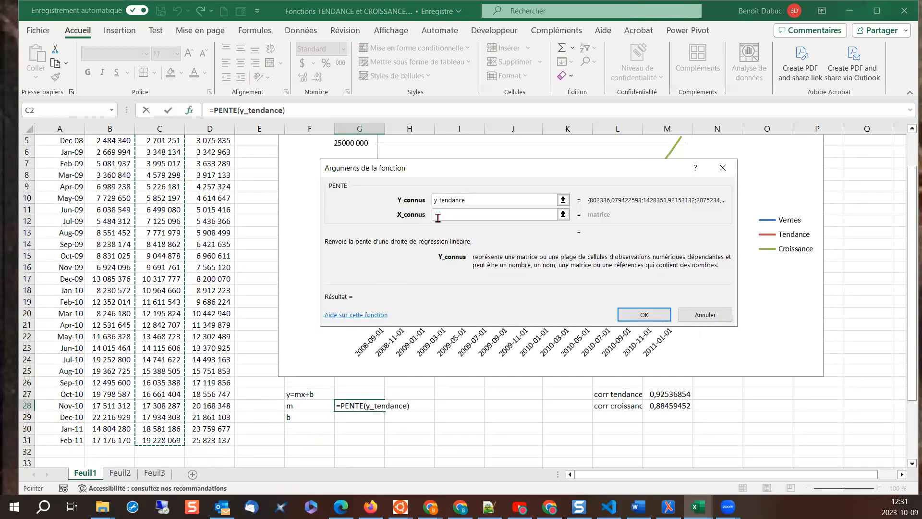
pyautogui.scroll(2, 214, 252)
pyautogui.moveTo(63, 152); pyautogui.dragTo(54, 438)
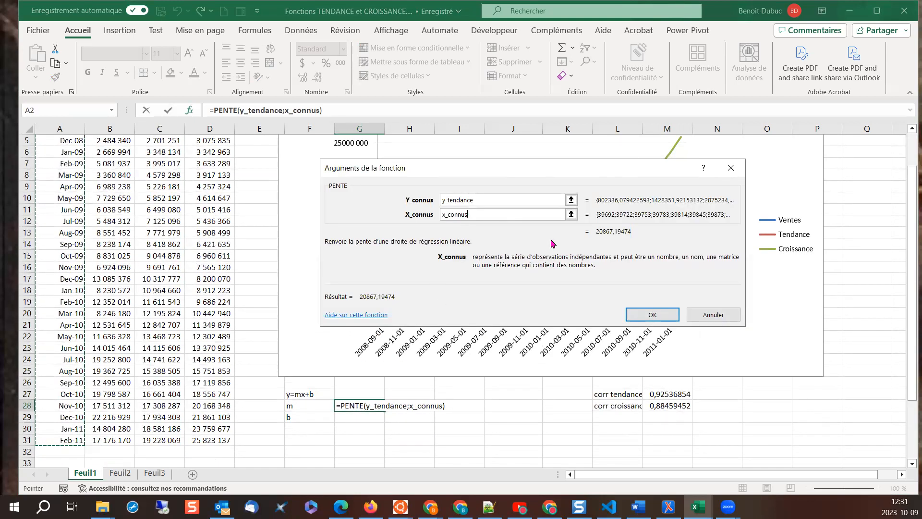
pyautogui.click(651, 315)
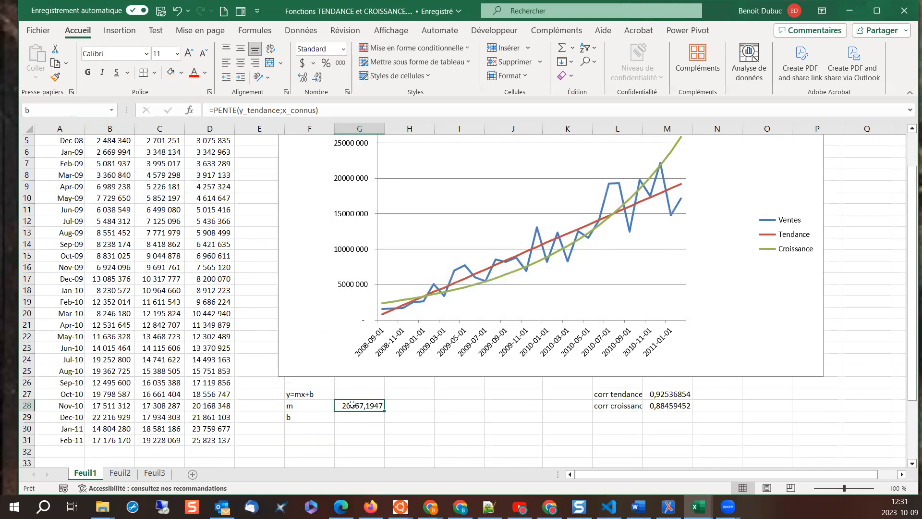
# Try to give the slope cell G28 the name m
pyautogui.click(41, 110)
pyautogui.write('m')
pyautogui.press('Return')
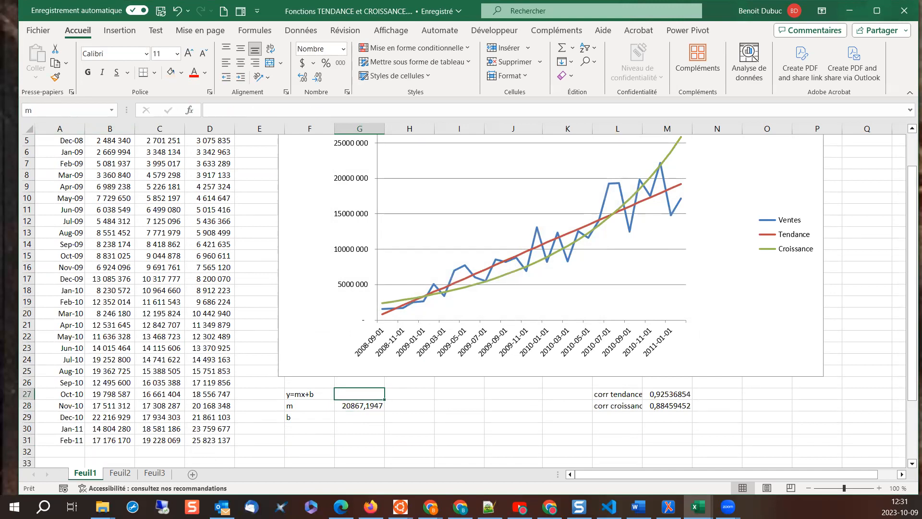
# Delete the defined names b (Feuil1!$G$28) and m (Feuil1!$G$27) from the workbook in the name manager
pyautogui.click(359, 417)
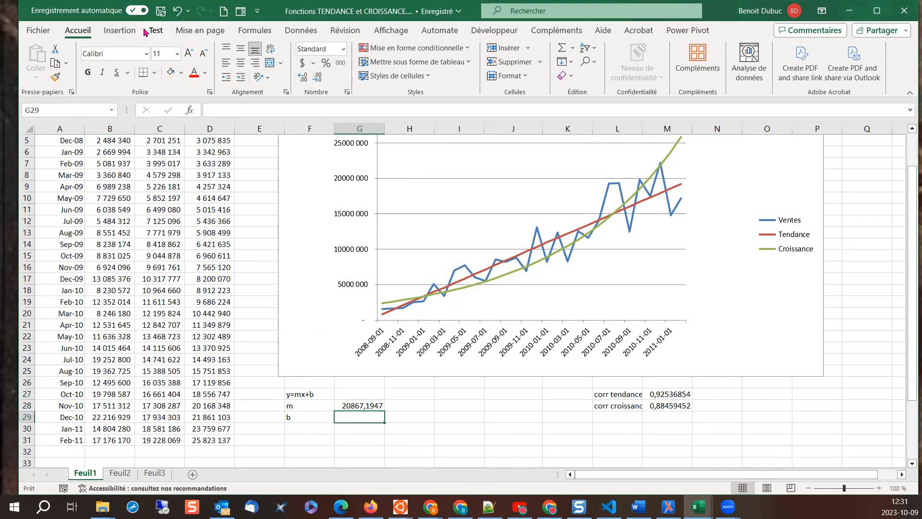
pyautogui.click(255, 30)
pyautogui.click(435, 74)
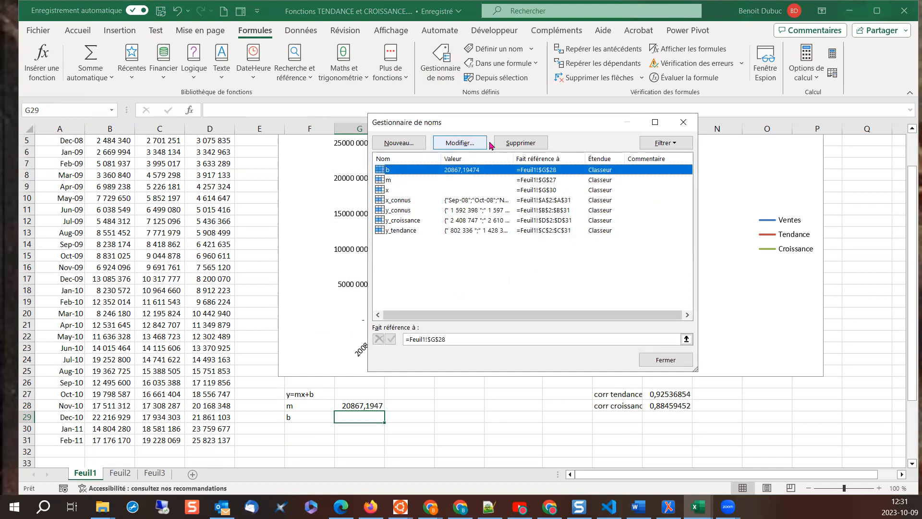
pyautogui.click(521, 143)
pyautogui.click(434, 287)
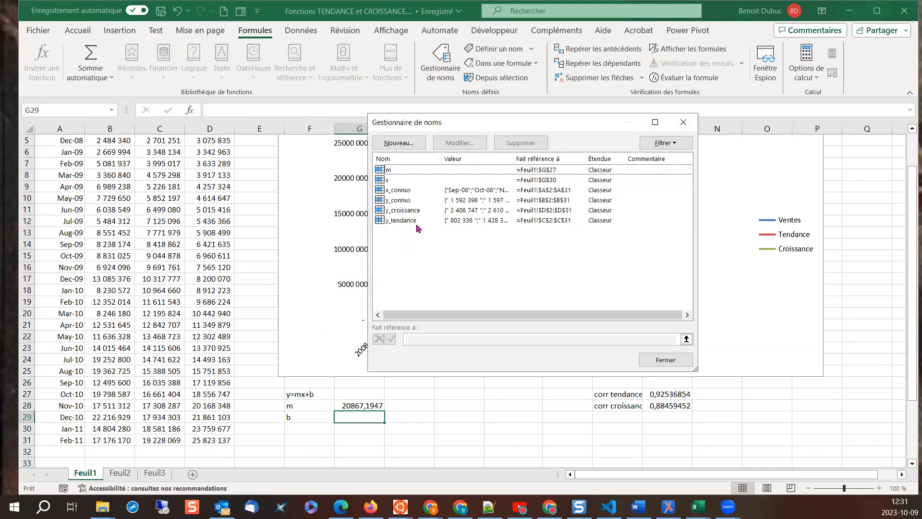
pyautogui.click(390, 170)
pyautogui.click(516, 144)
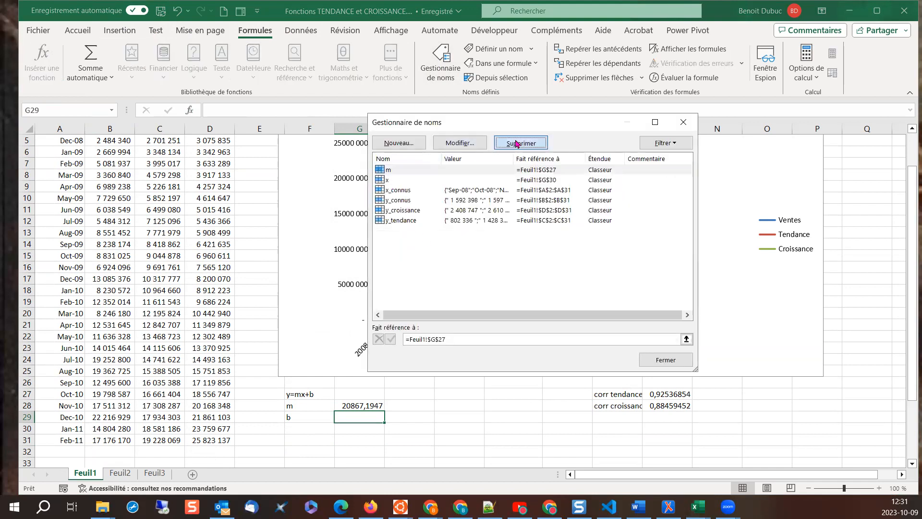
pyautogui.click(434, 287)
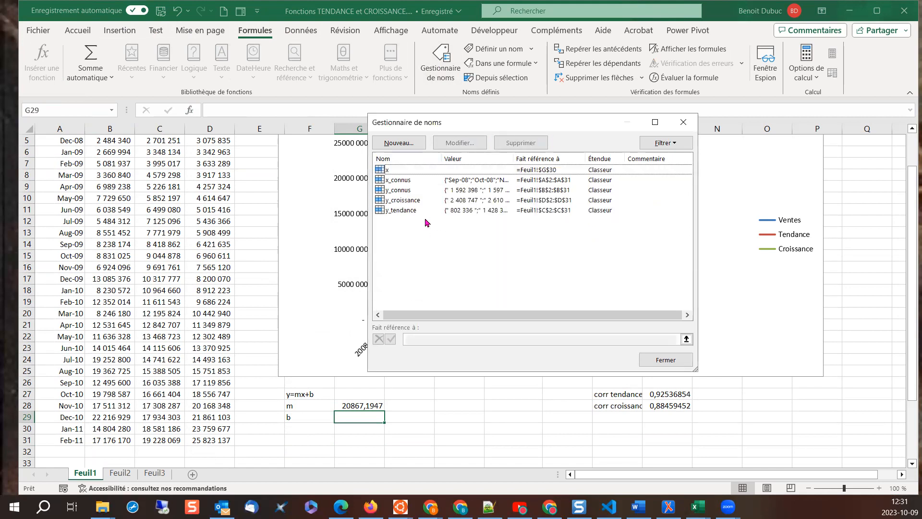
# Delete the defined name x (Feuil1!$G$30) from the workbook and close the name manager
pyautogui.click(387, 170)
pyautogui.click(514, 143)
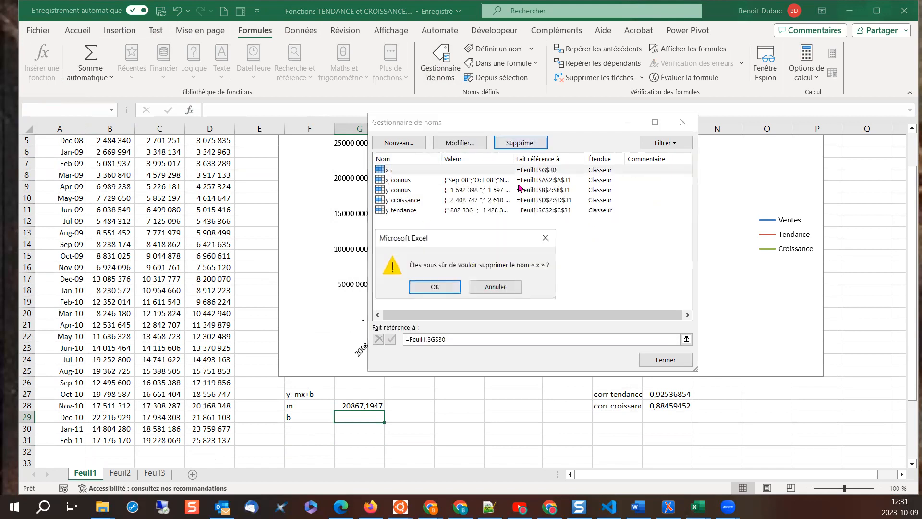
pyautogui.click(436, 287)
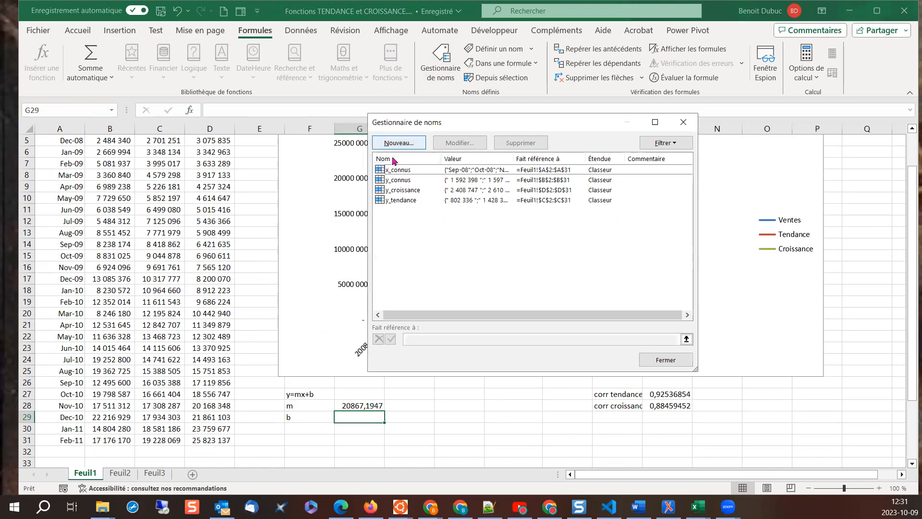
pyautogui.click(683, 122)
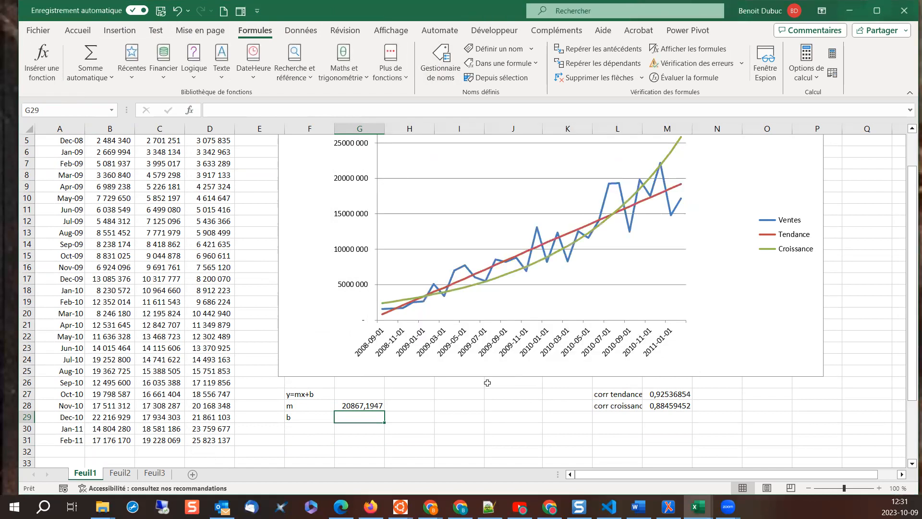
# Give the slope cell G28 the name m
pyautogui.press('Up')
pyautogui.click(49, 111)
pyautogui.write('m')
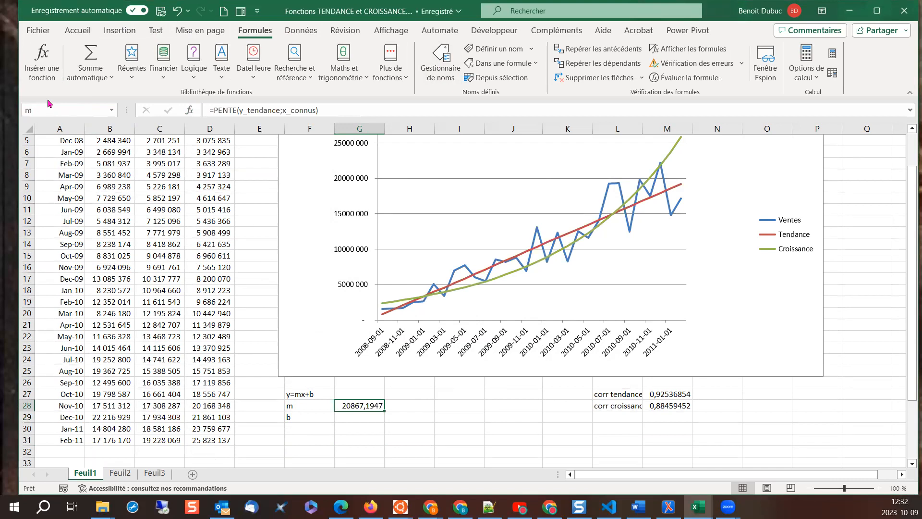
# Calculate the intercept in G29 with ORDONNEE.ORIGINE, using y_tendance (C2:C31) as Y_connus and x_connus (A2:A31) as X_connus, and name the cell b
pyautogui.click(360, 419)
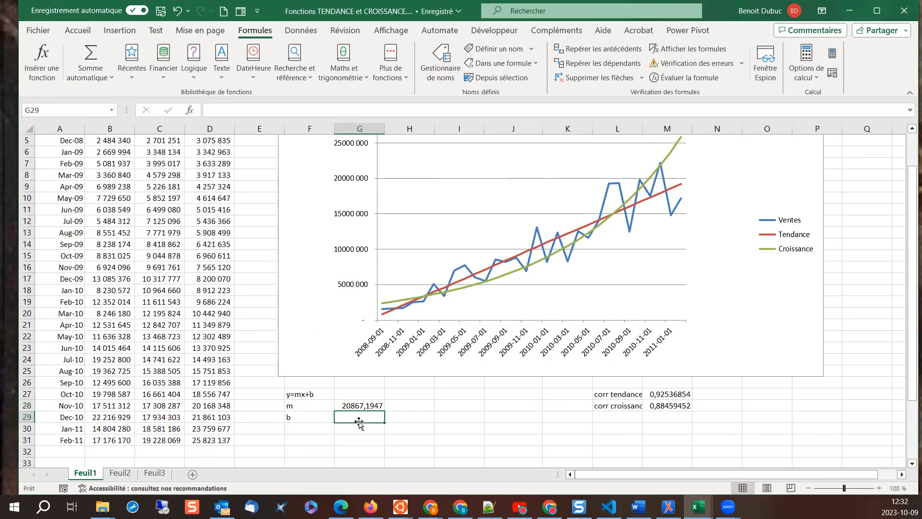
pyautogui.write('=')
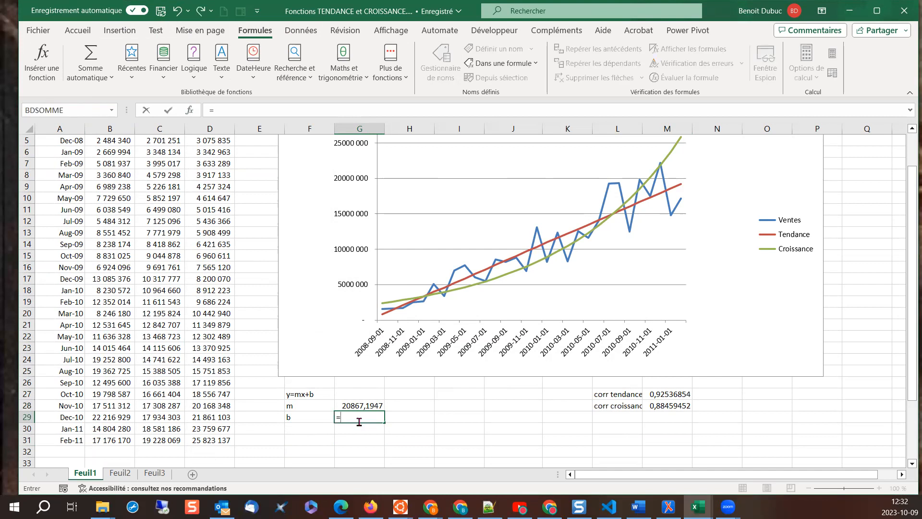
pyautogui.write('or')
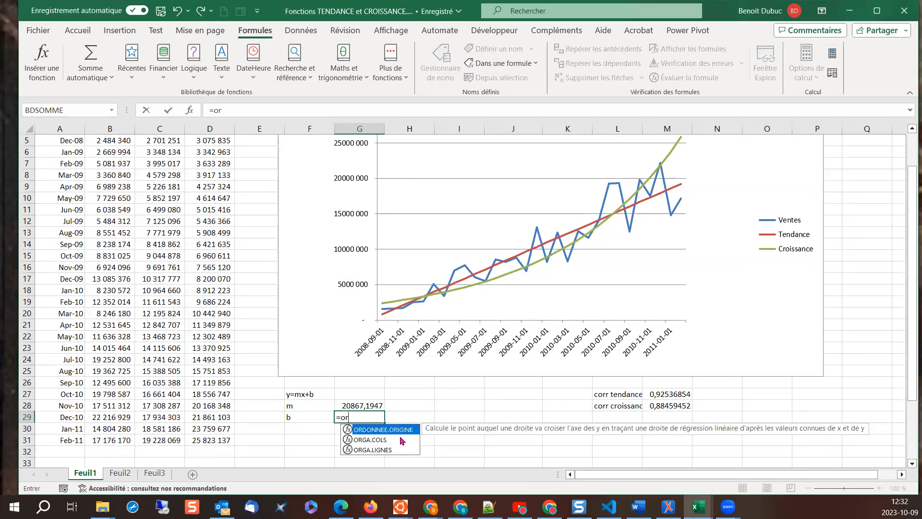
pyautogui.press('Tab')
pyautogui.click(189, 110)
pyautogui.scroll(2, 185, 155)
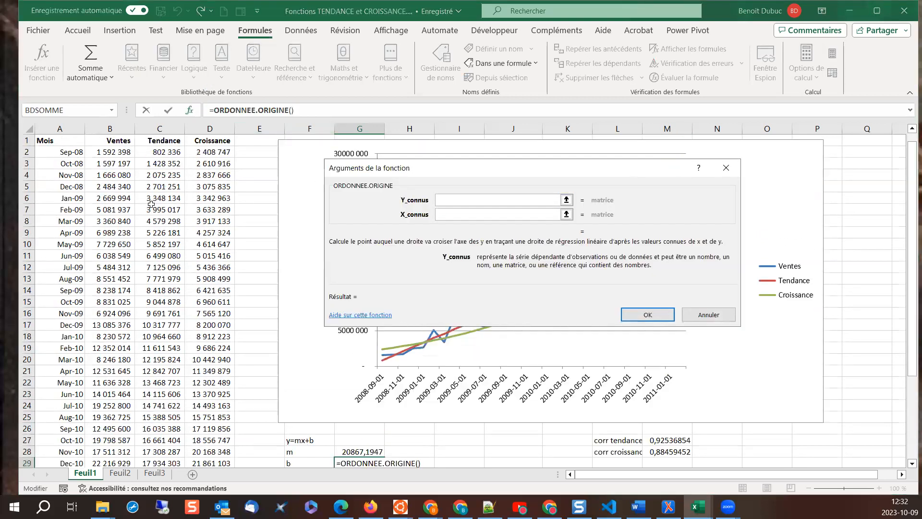
pyautogui.moveTo(155, 152); pyautogui.dragTo(166, 441)
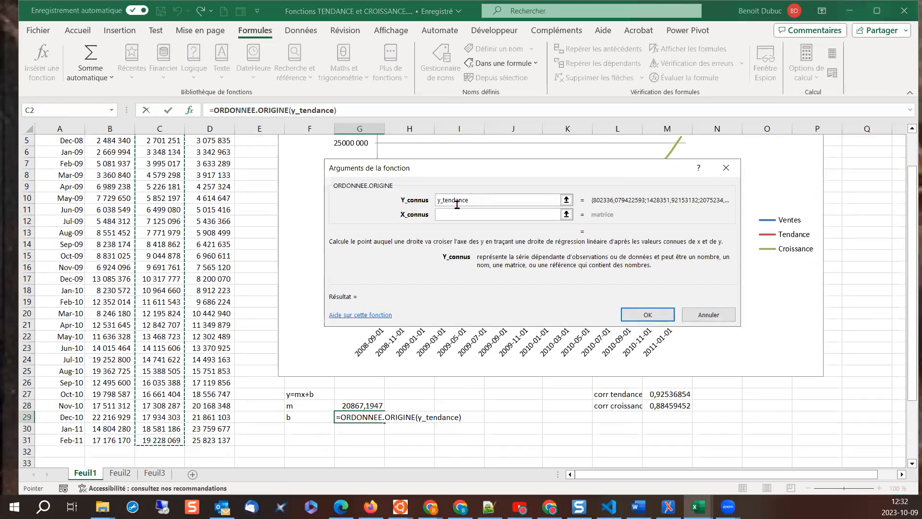
pyautogui.press('Tab')
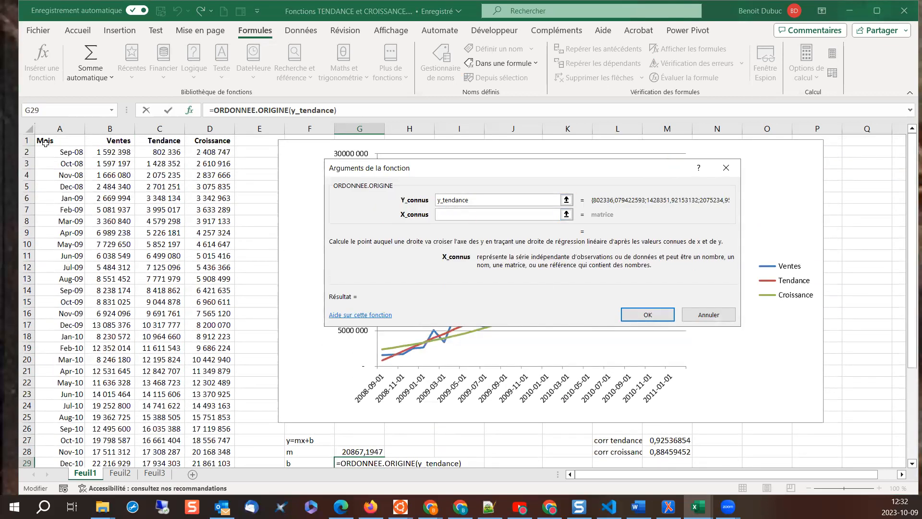
pyautogui.moveTo(49, 152); pyautogui.dragTo(48, 488)
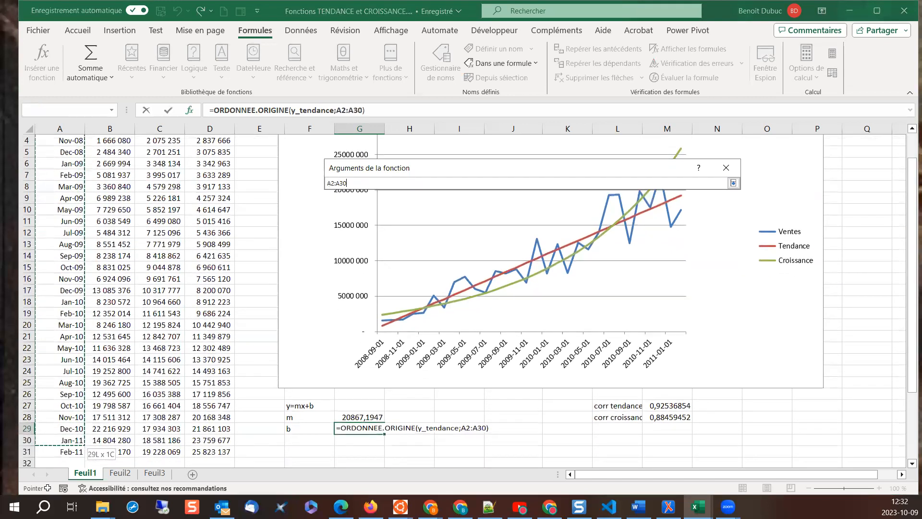
pyautogui.moveTo(39, 434); pyautogui.dragTo(46, 439)
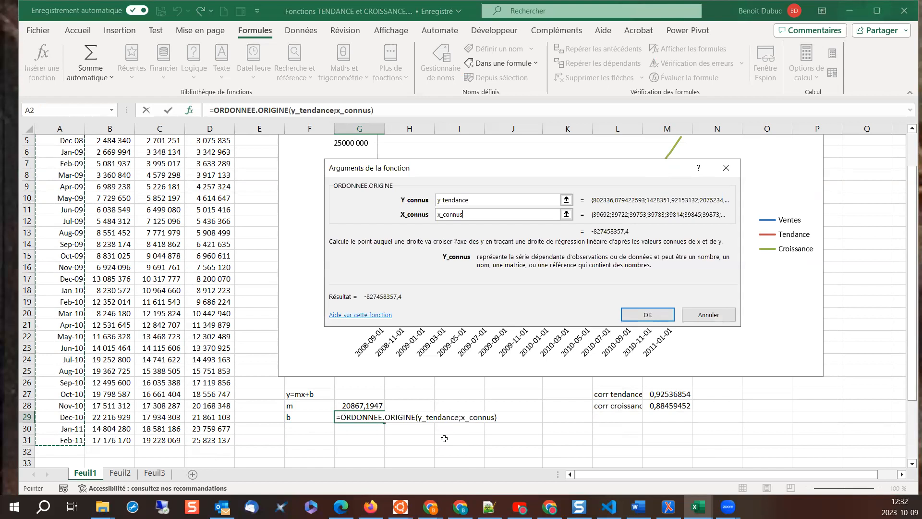
pyautogui.press('Return')
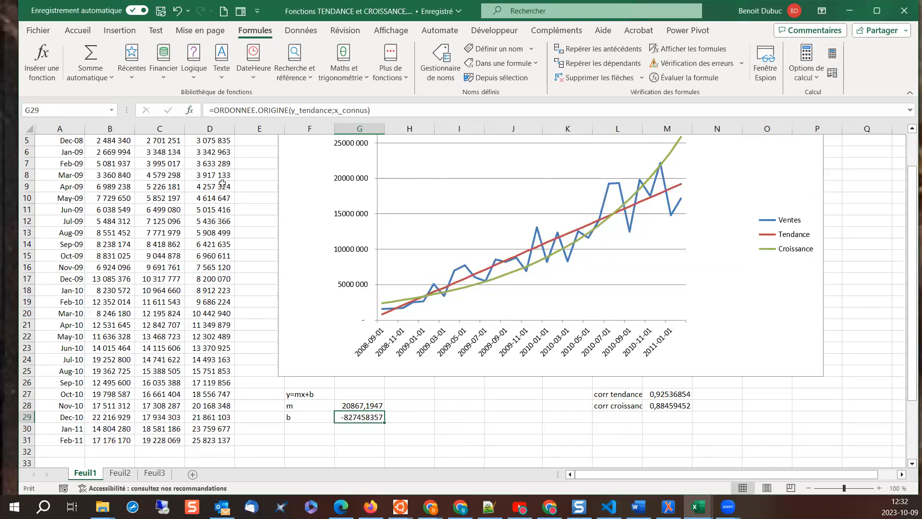
pyautogui.click(46, 109)
pyautogui.write('b')
# Add the label x in F31 and the label y in F32 below the line parameters
pyautogui.scroll(-2, 308, 375)
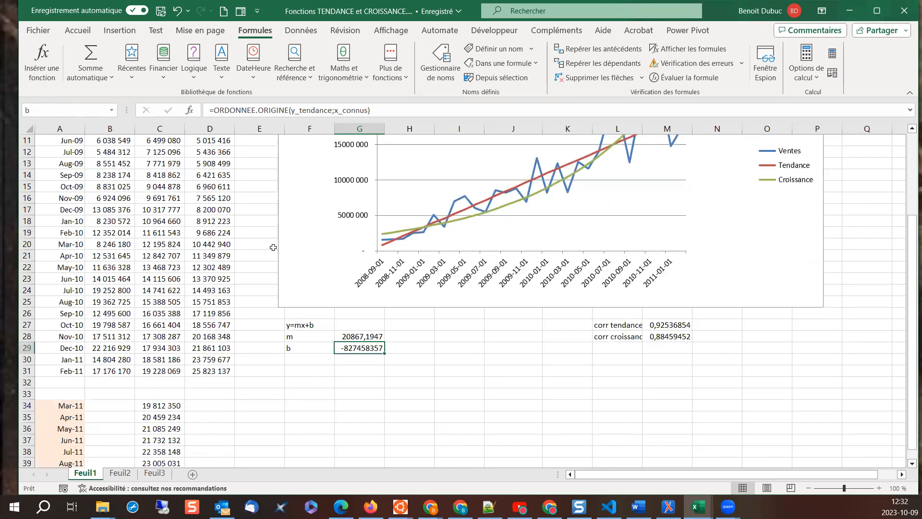
pyautogui.click(315, 372)
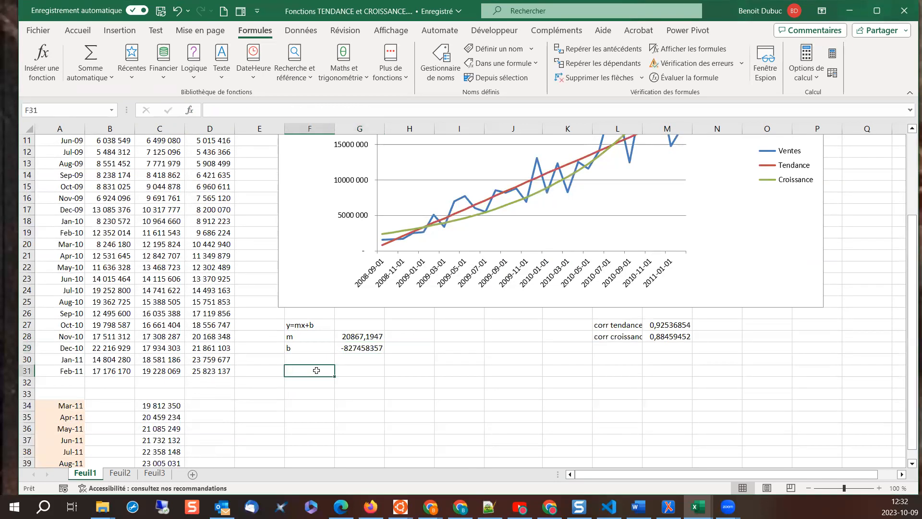
pyautogui.write('x')
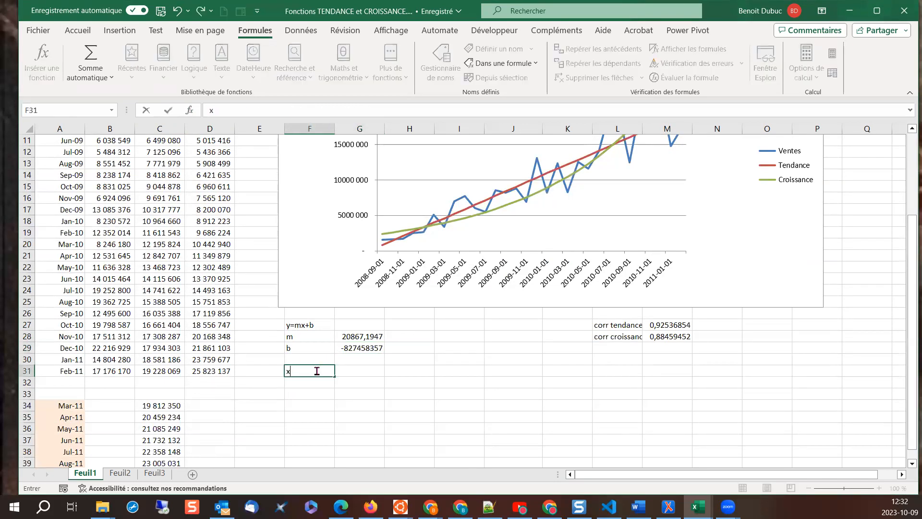
pyautogui.click(347, 370)
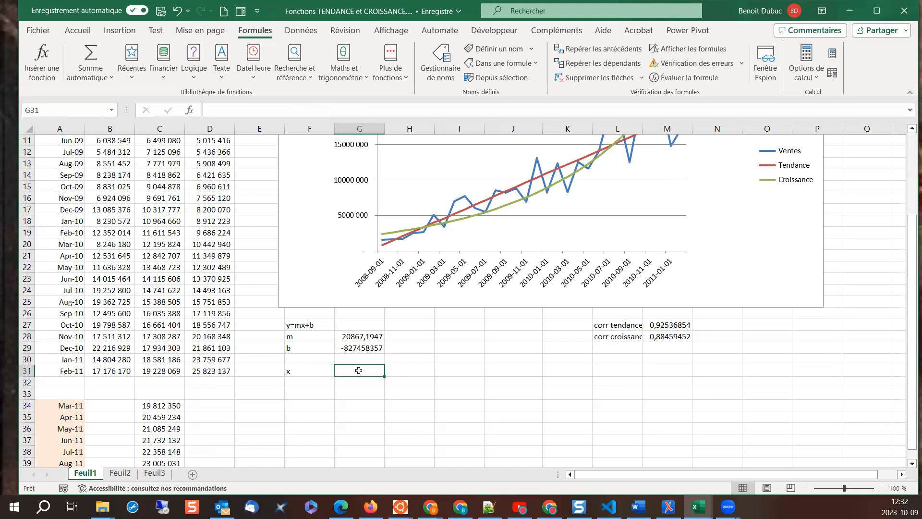
pyautogui.click(299, 383)
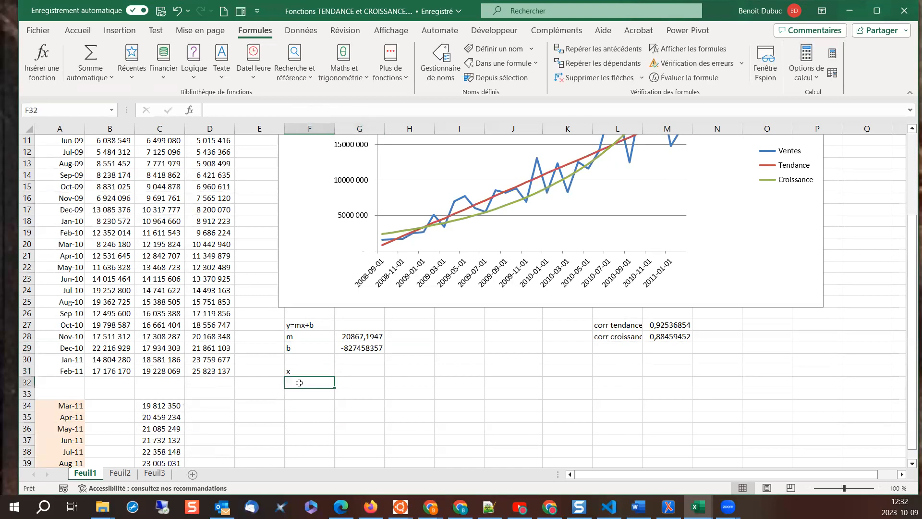
pyautogui.write('y')
pyautogui.click(360, 380)
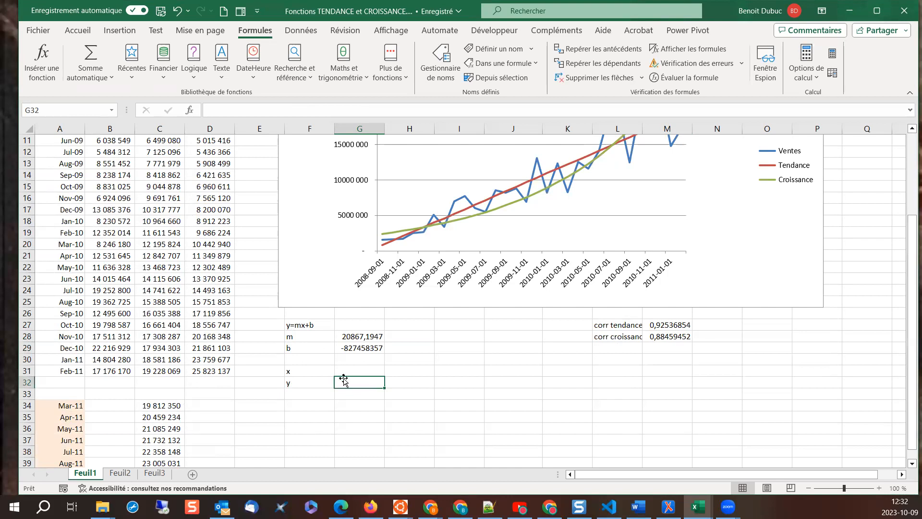
# Copy the Feb-10 date from A19 into G31 and give that cell the name x
pyautogui.click(350, 373)
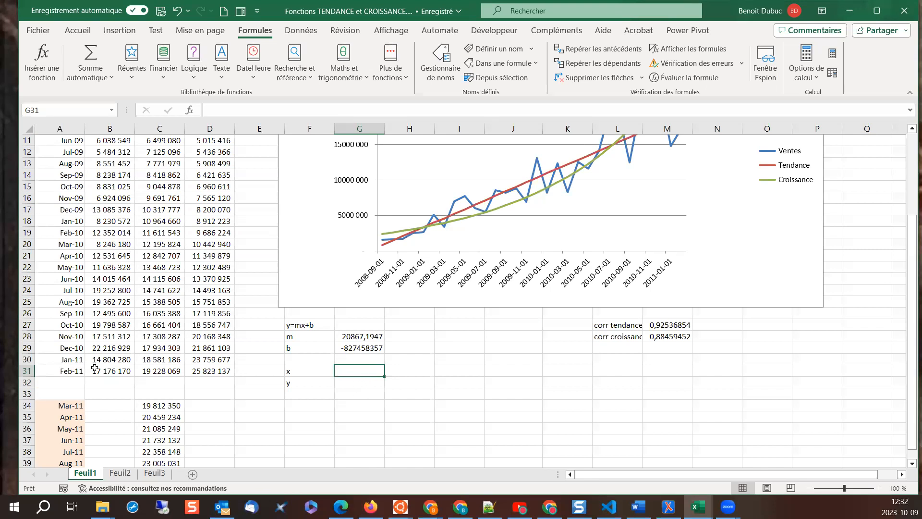
pyautogui.click(65, 233)
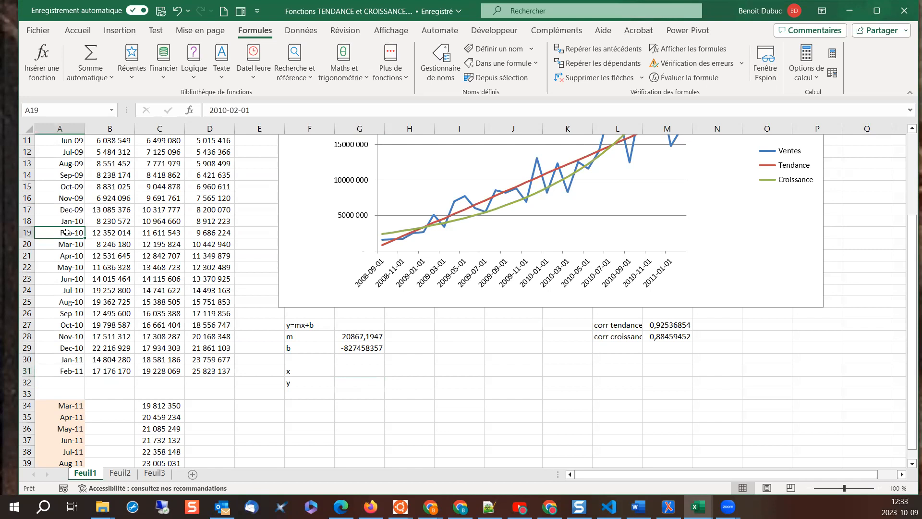
pyautogui.hotkey('ctrl', 'c')
pyautogui.click(353, 372)
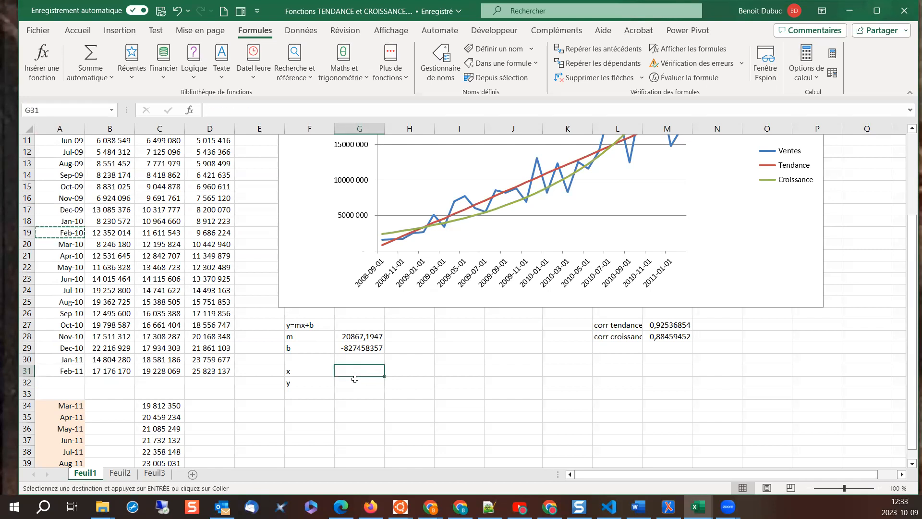
pyautogui.hotkey('ctrl', 'v')
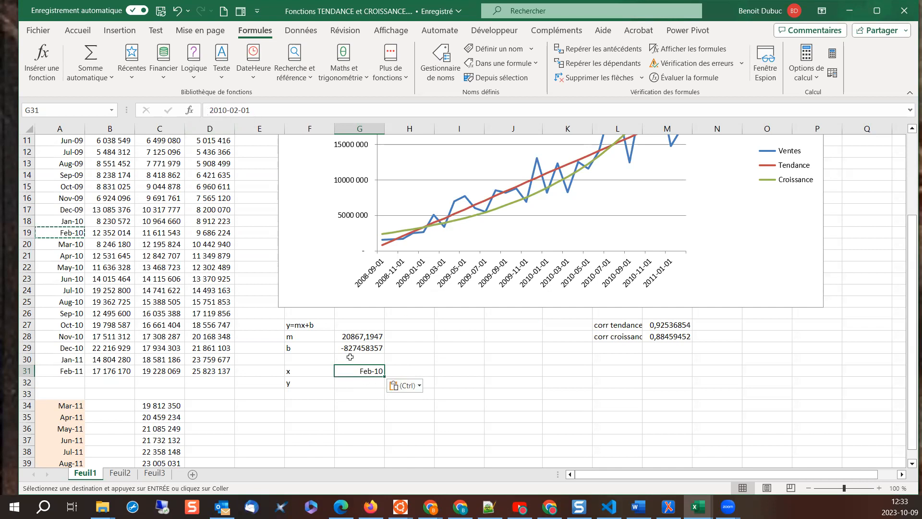
pyautogui.click(24, 110)
pyautogui.write('x')
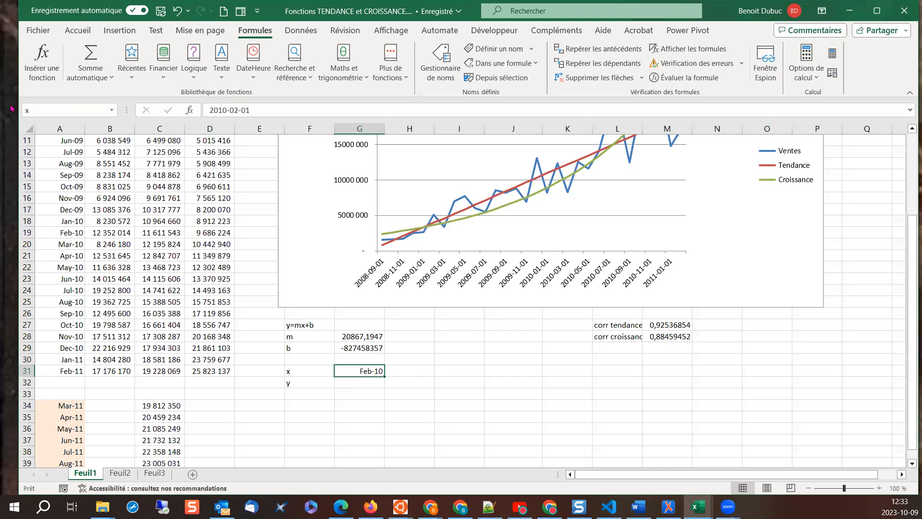
# Calculate y in G32 with the formula =m*x+b
pyautogui.click(344, 383)
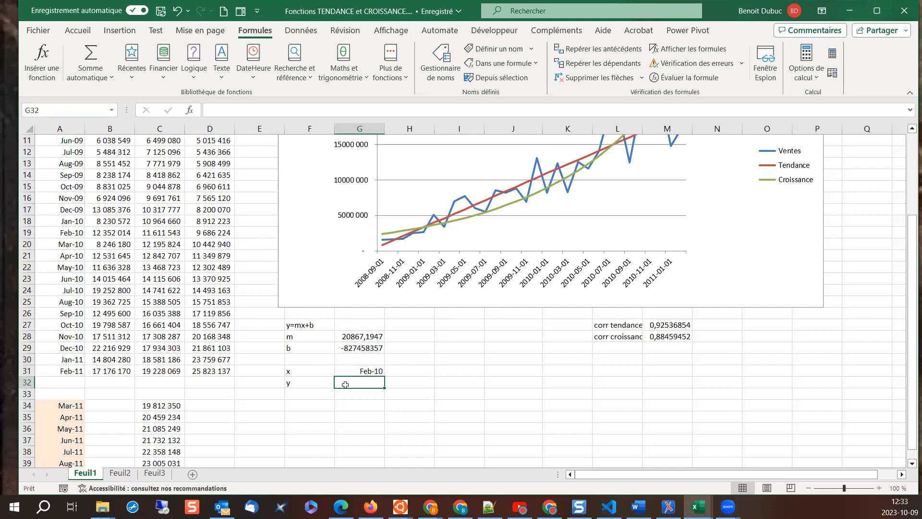
pyautogui.write('=m')
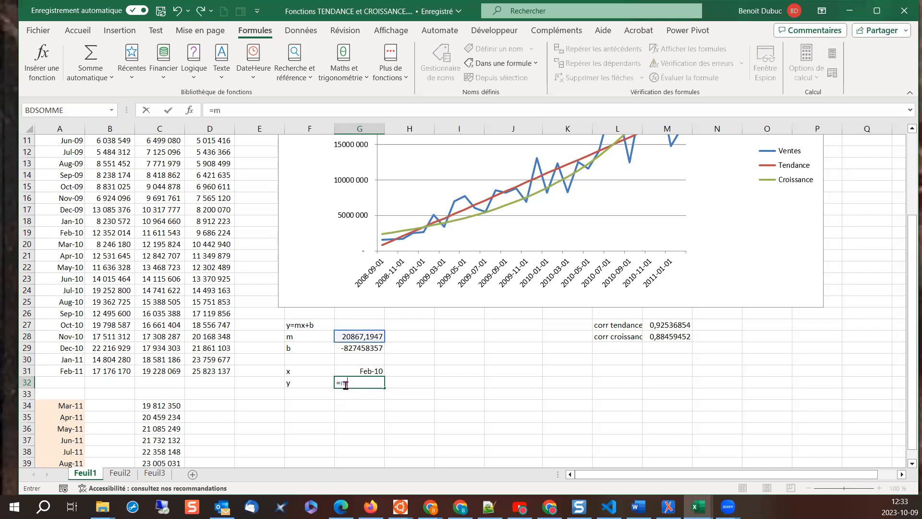
pyautogui.write('*')
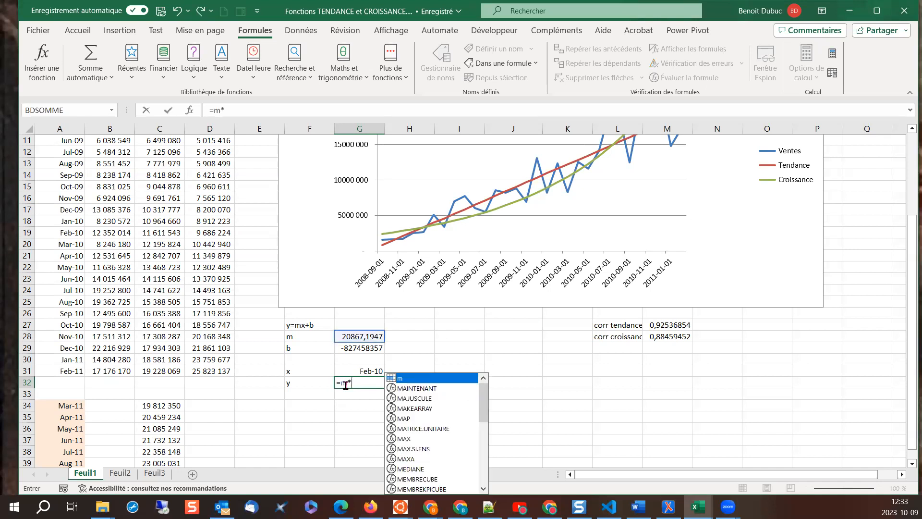
pyautogui.write('x+')
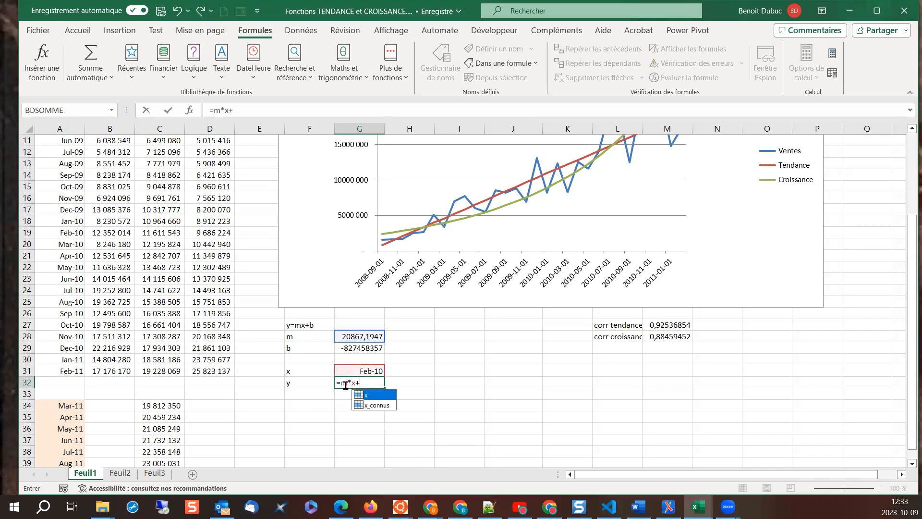
pyautogui.write('b')
pyautogui.press('Return')
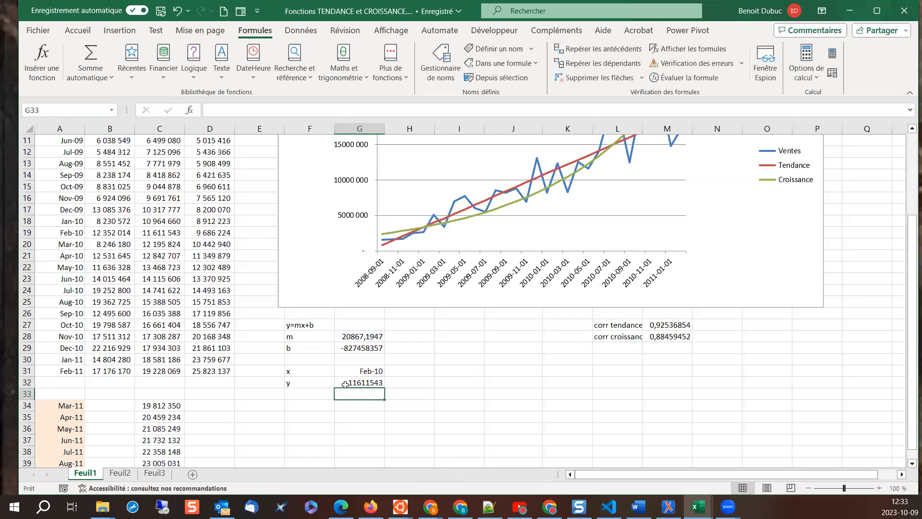
pyautogui.click(346, 385)
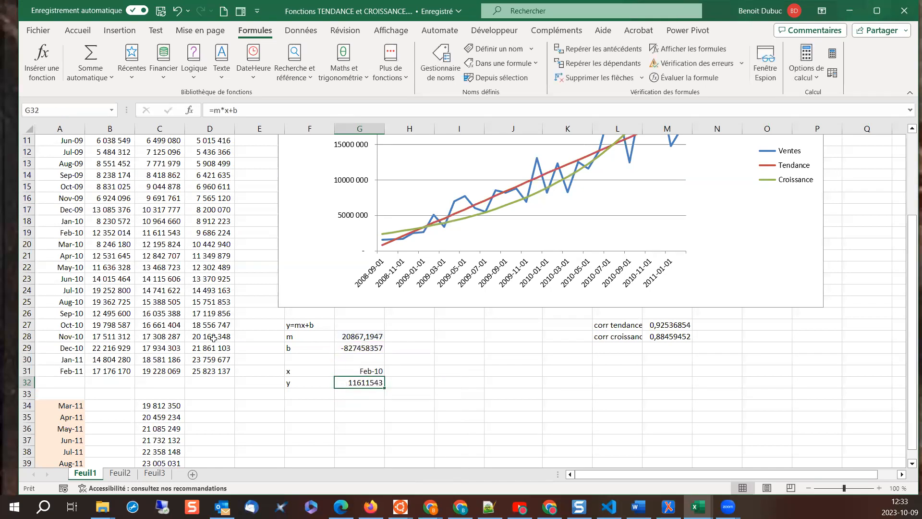
# Copy the number format of Tendance cell C28 to G32 and compare the y value with the Feb-10 Tendance value in C19
pyautogui.click(175, 337)
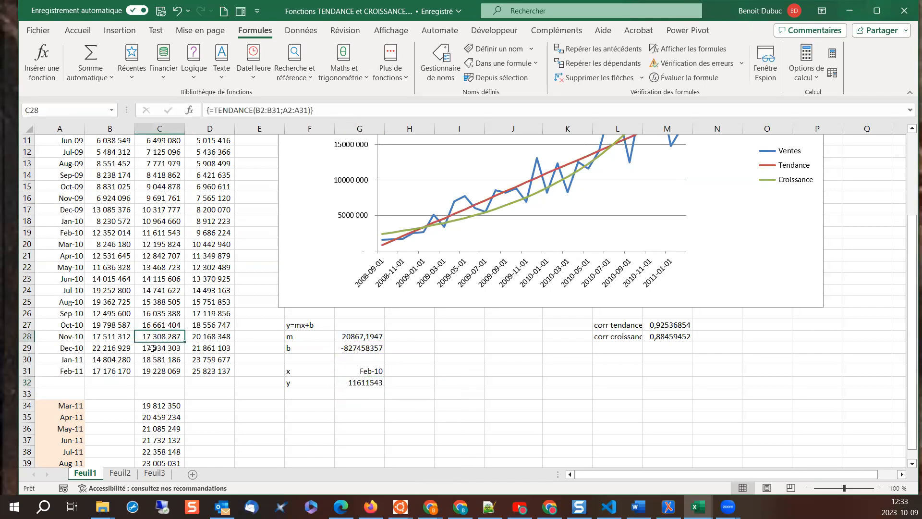
pyautogui.click(78, 30)
pyautogui.click(57, 77)
pyautogui.click(360, 383)
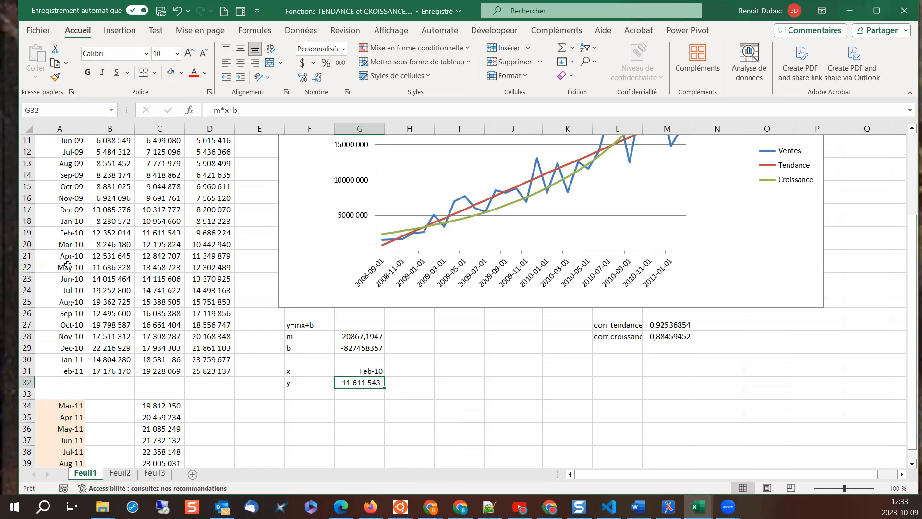
pyautogui.click(140, 235)
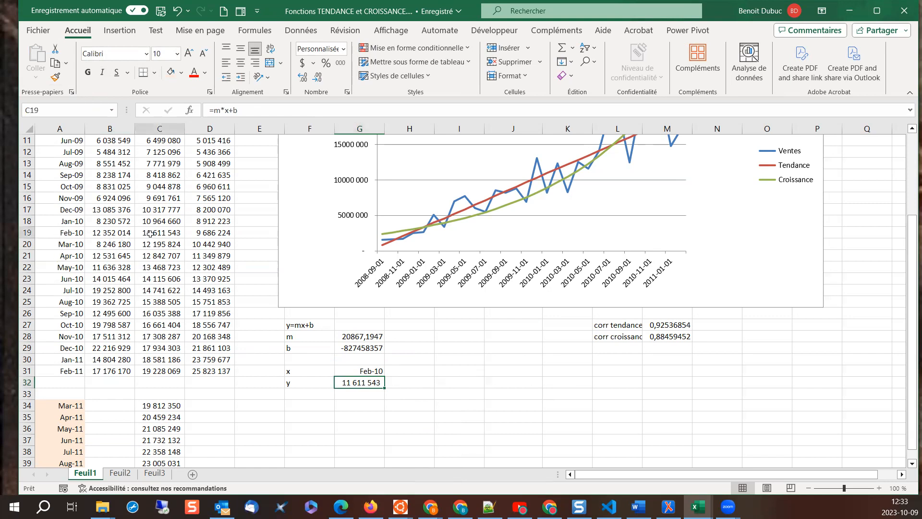
pyautogui.click(354, 380)
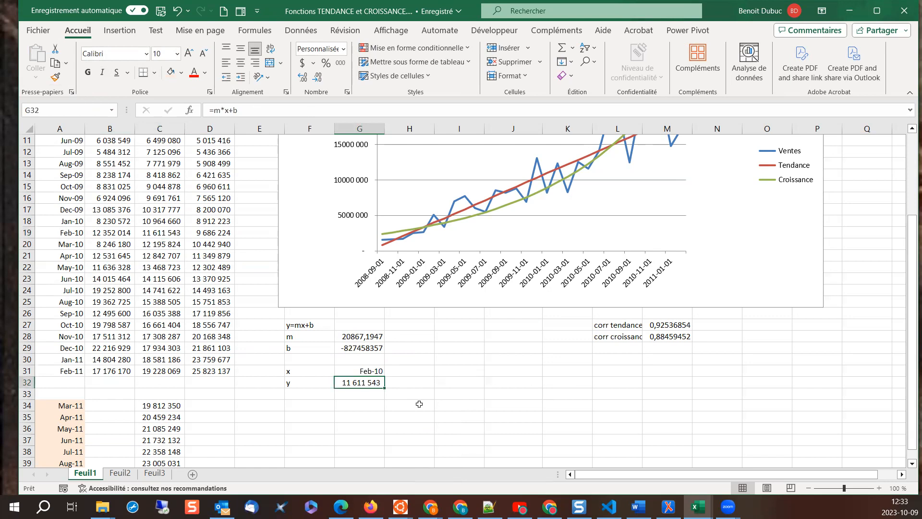
# Set the x date in G31 to 2011-07-01 and compare y in G32 with the Jul-11 Tendance forecast in C38
pyautogui.click(59, 453)
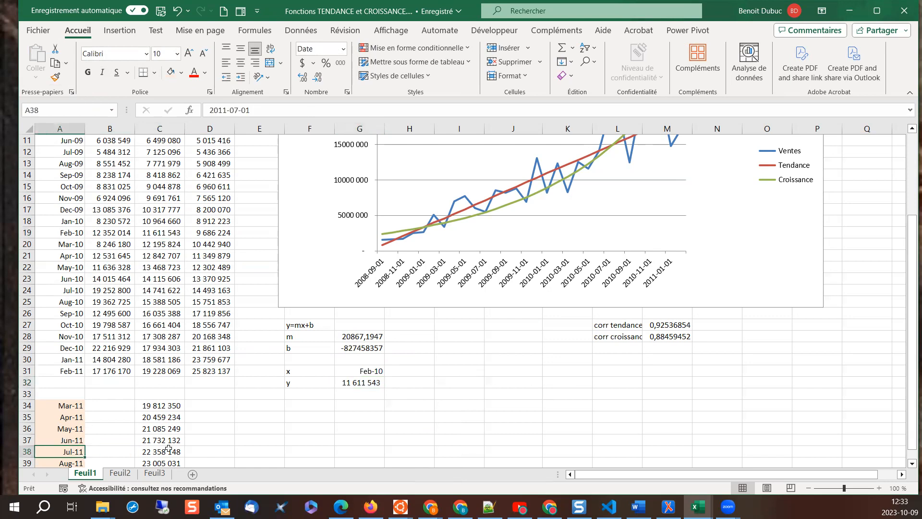
pyautogui.click(364, 370)
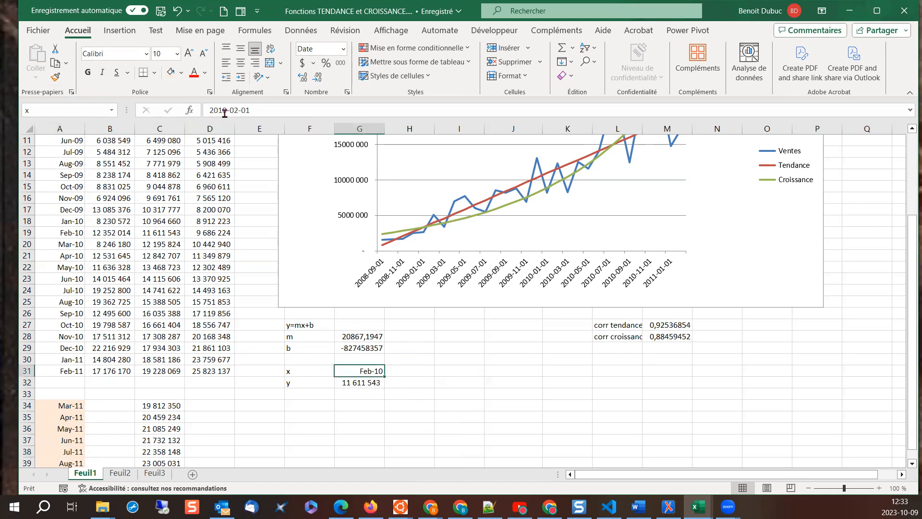
pyautogui.moveTo(223, 110); pyautogui.dragTo(289, 115)
pyautogui.write('1-07-01')
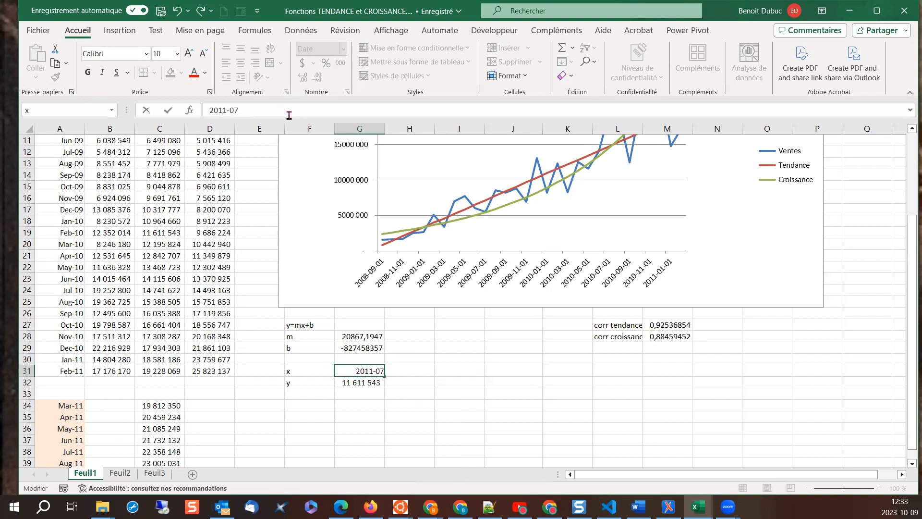
pyautogui.press('Return')
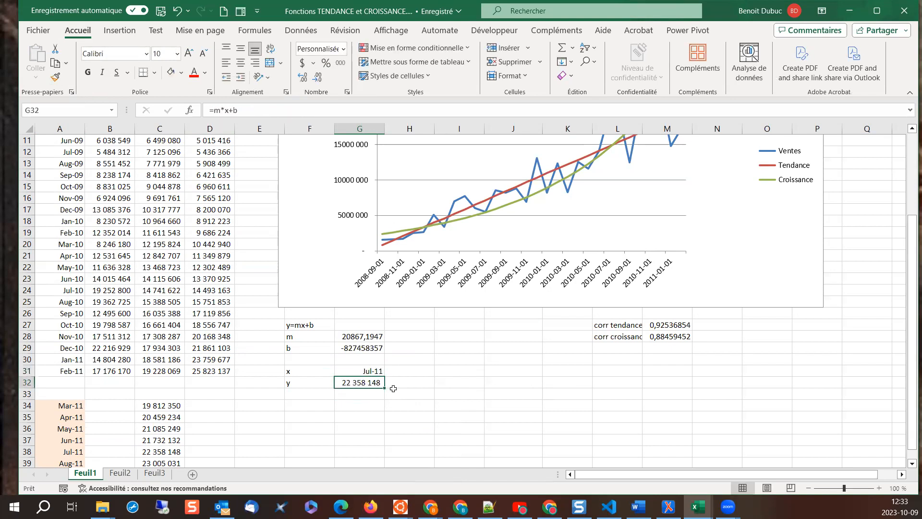
pyautogui.click(147, 451)
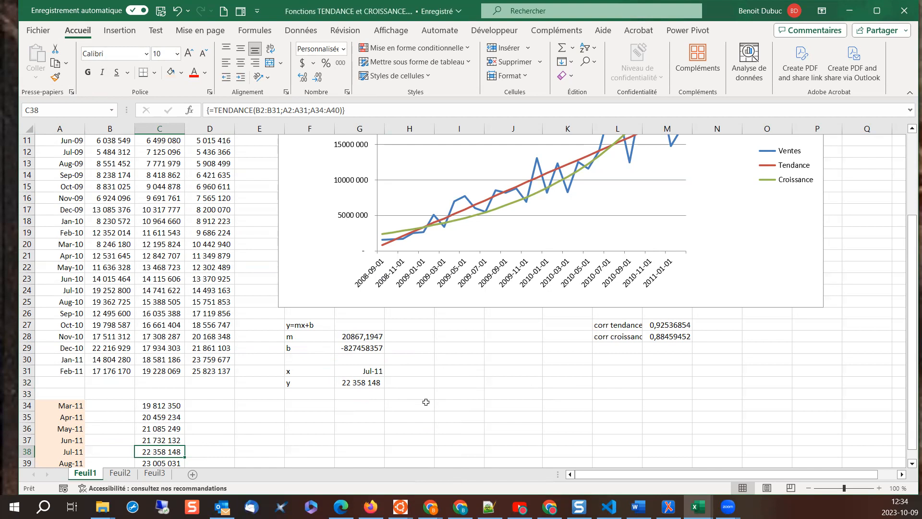
# Review the sales chart and compare the Tendance and Croissance correlation coefficients in M27 and M28
pyautogui.scroll(2, 557, 295)
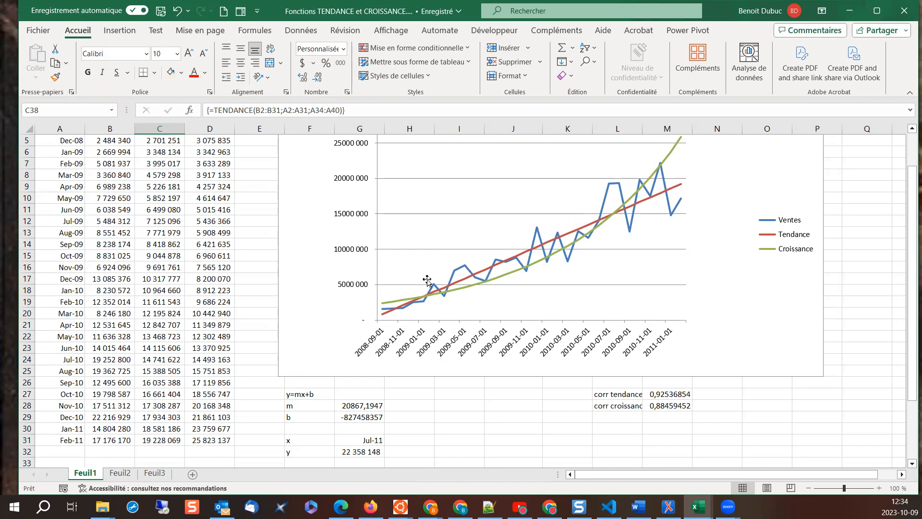
pyautogui.scroll(-1, 384, 336)
pyautogui.scroll(-2, 384, 336)
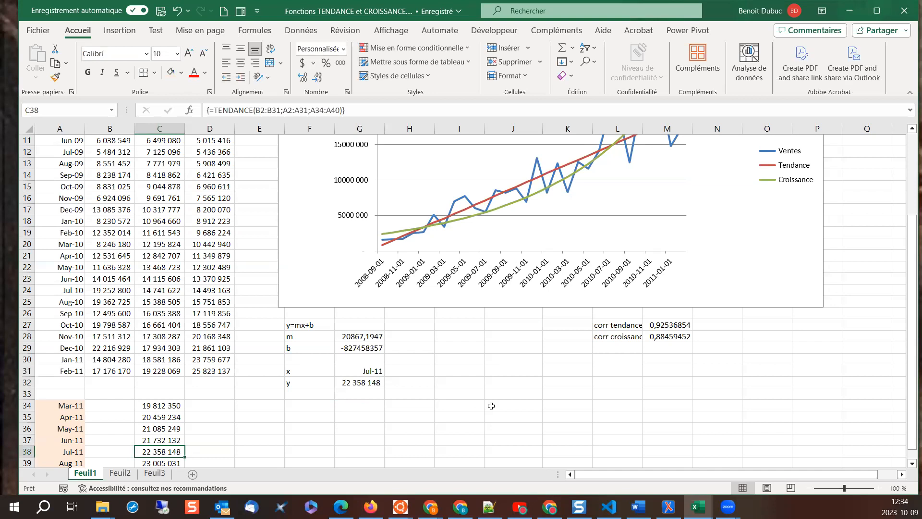
pyautogui.scroll(4, 475, 413)
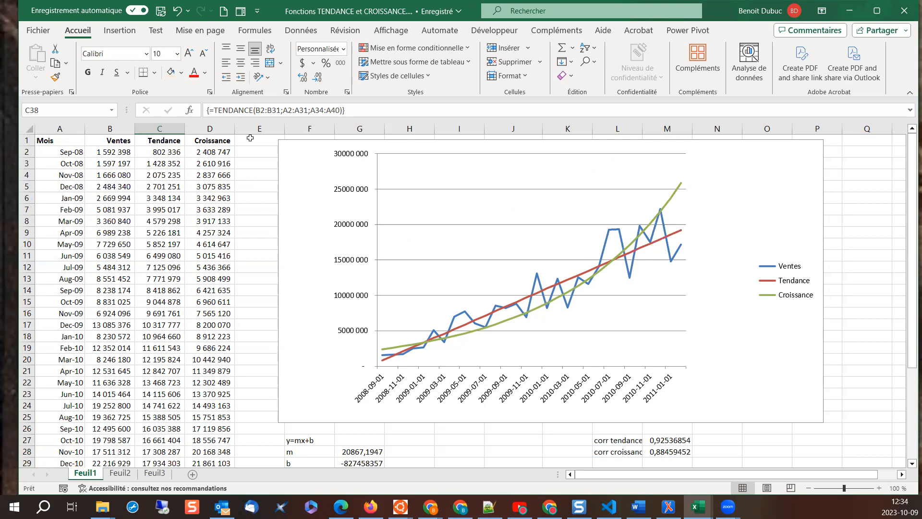
pyautogui.scroll(-2, 693, 423)
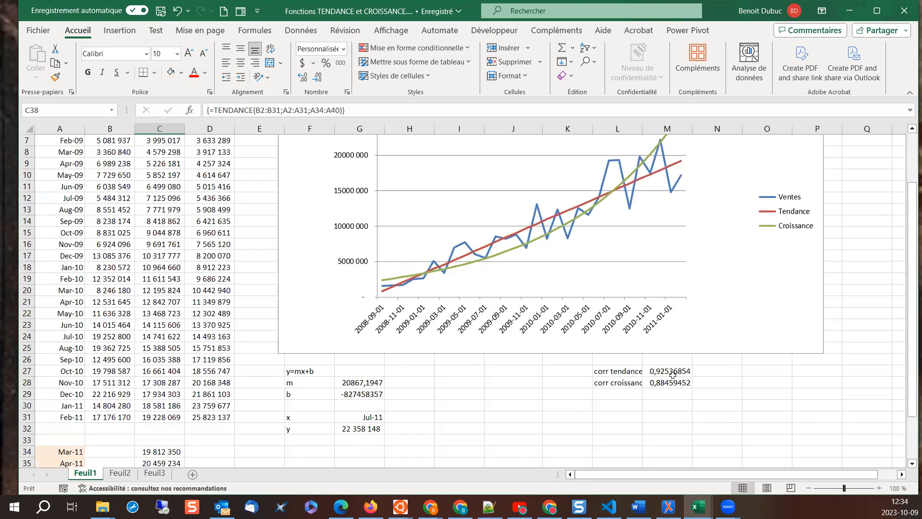
pyautogui.click(673, 374)
pyautogui.click(671, 383)
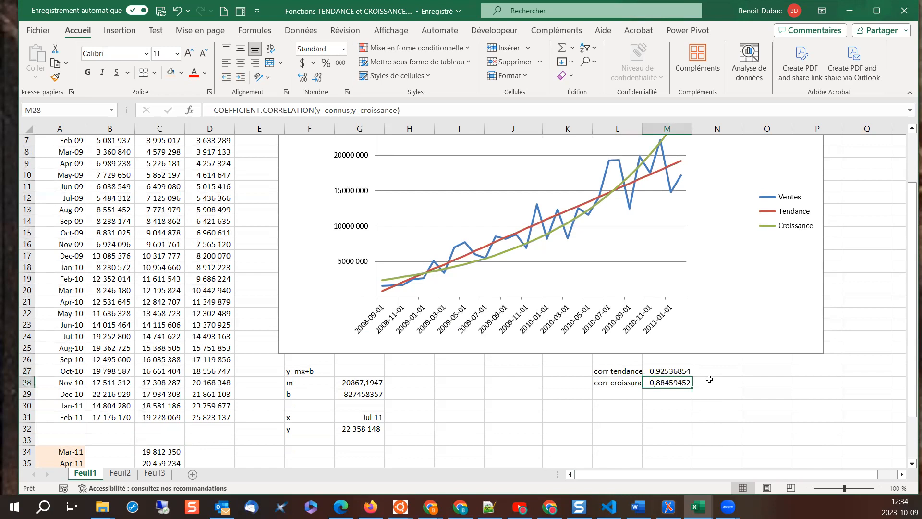
pyautogui.click(665, 373)
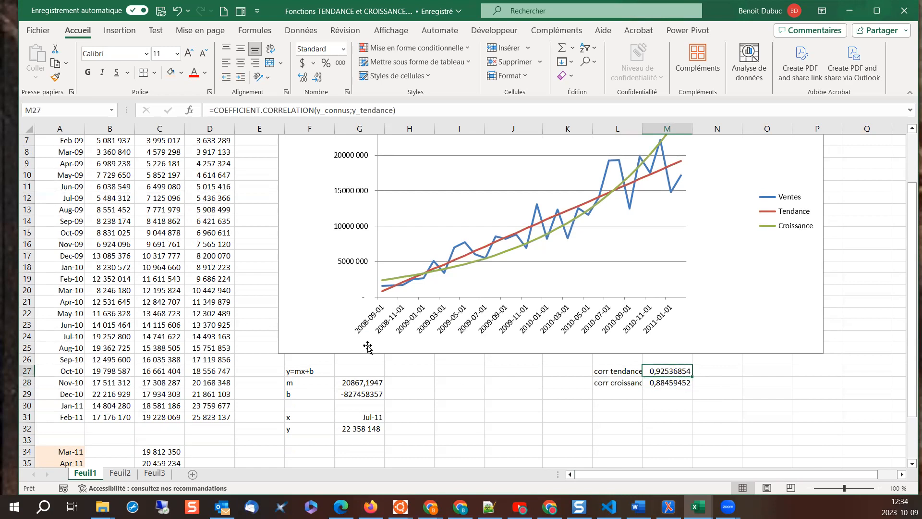
# Examine the March to September 2011 Tendance forecasts, the y formula in G32 and the trend lines in the chart
pyautogui.scroll(-4, 367, 347)
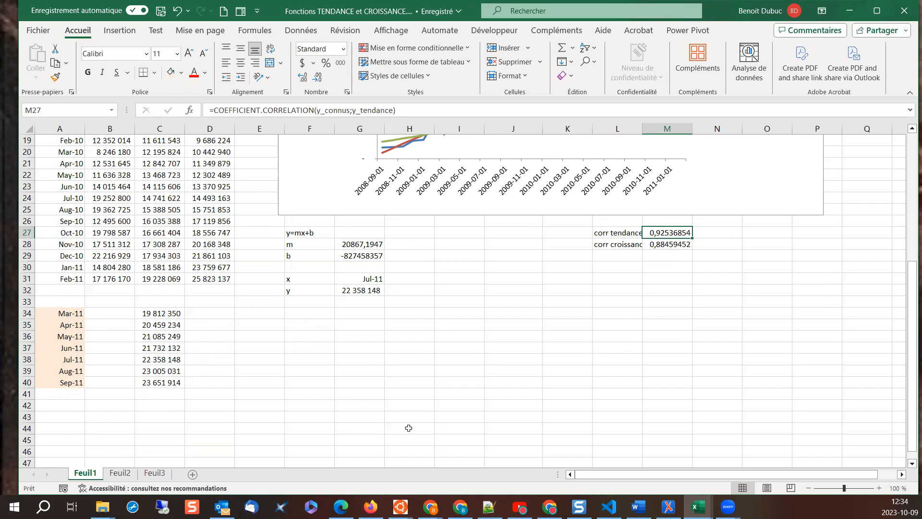
pyautogui.scroll(2, 438, 428)
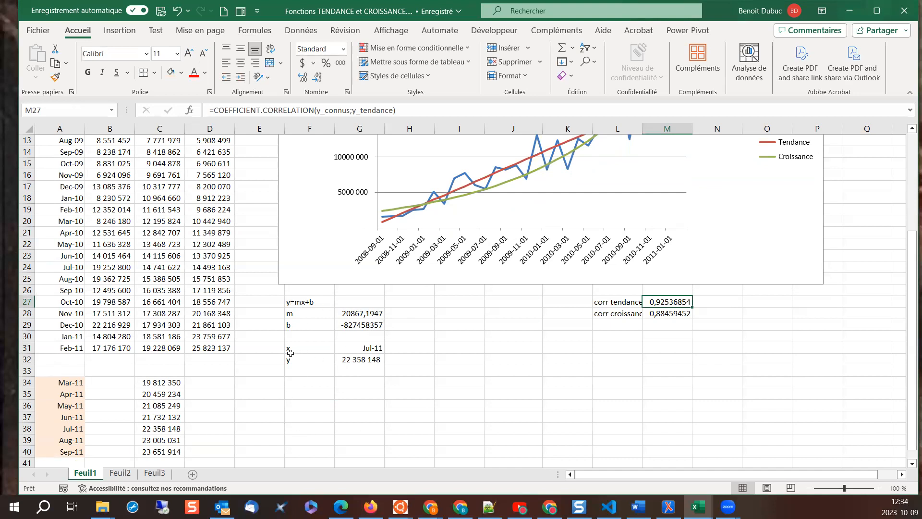
pyautogui.click(346, 360)
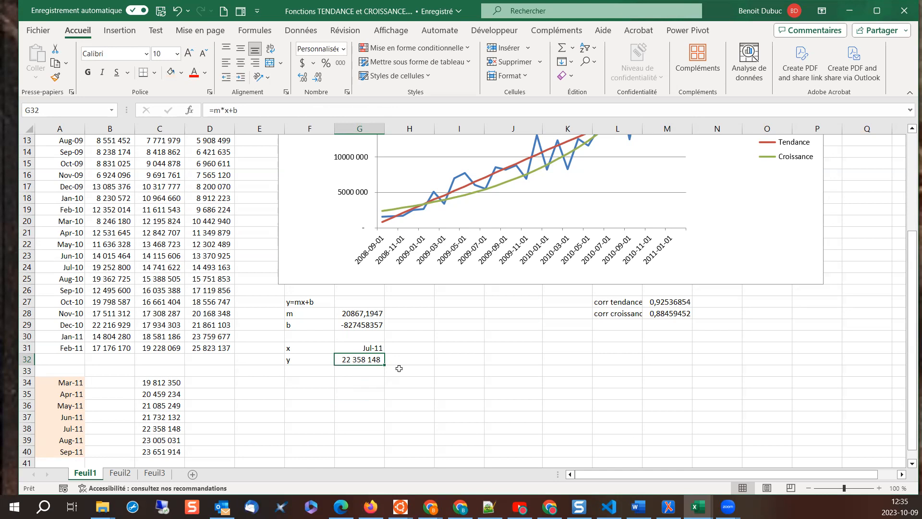
pyautogui.scroll(3, 543, 381)
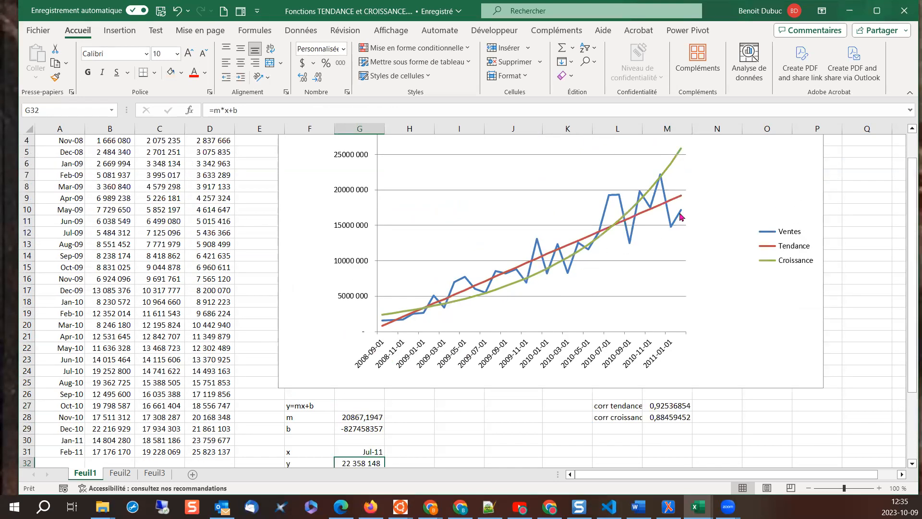